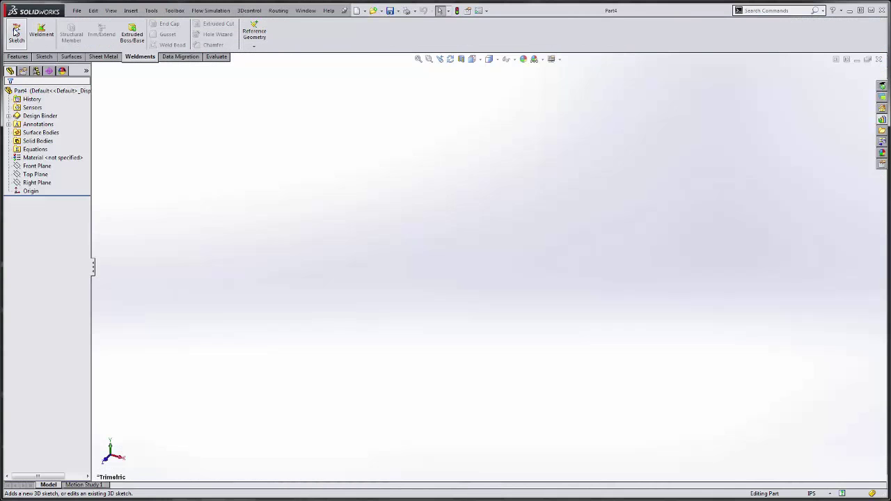
Start a 3D sketch and draw a center rectangle about 4.66 in by 2.86 in, centered on the origin.
{"action": "left_click", "coordinate": [16, 31]}
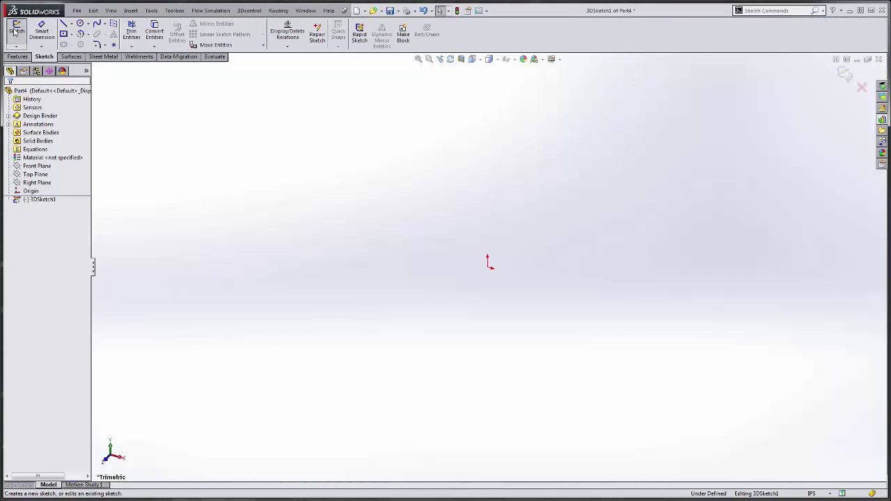
{"action": "left_click", "coordinate": [64, 34]}
{"action": "left_click", "coordinate": [488, 267]}
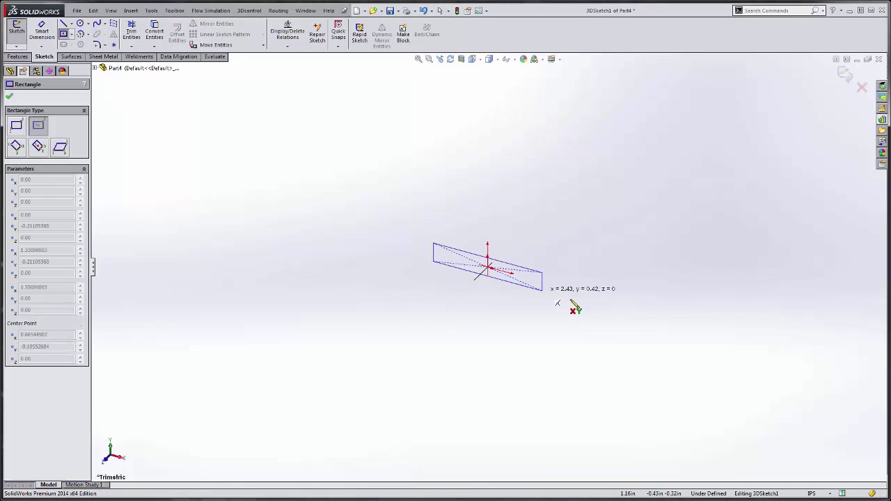
{"action": "left_click", "coordinate": [592, 358]}
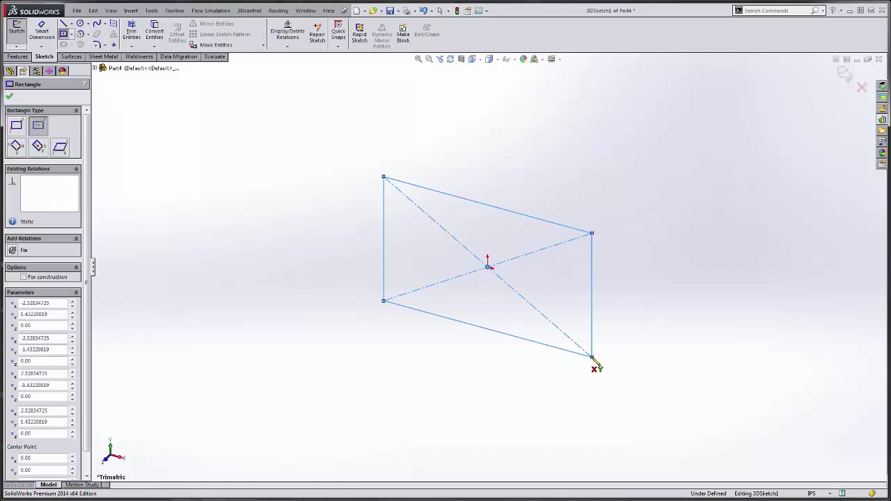
{"action": "key", "text": "Escape"}
Constrain one short edge of the rectangle along Z and the adjacent long edge along X.
{"action": "left_click", "coordinate": [592, 307]}
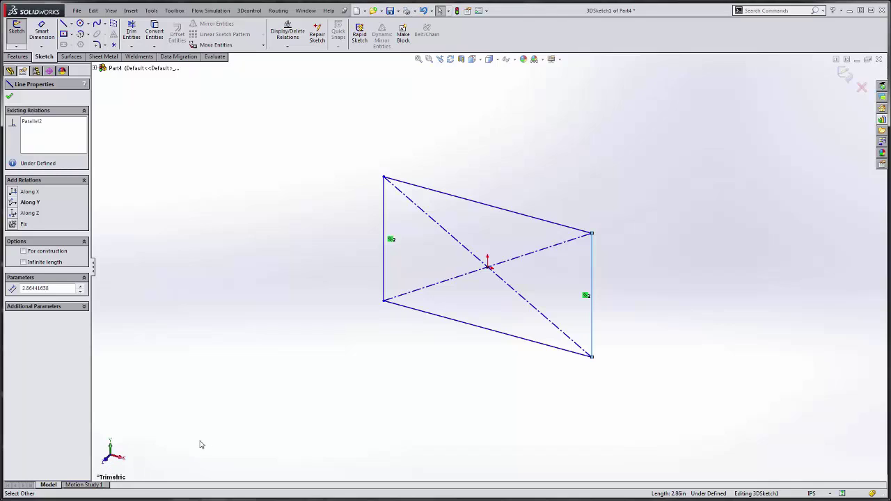
{"action": "left_click", "coordinate": [12, 215]}
{"action": "left_click", "coordinate": [303, 273]}
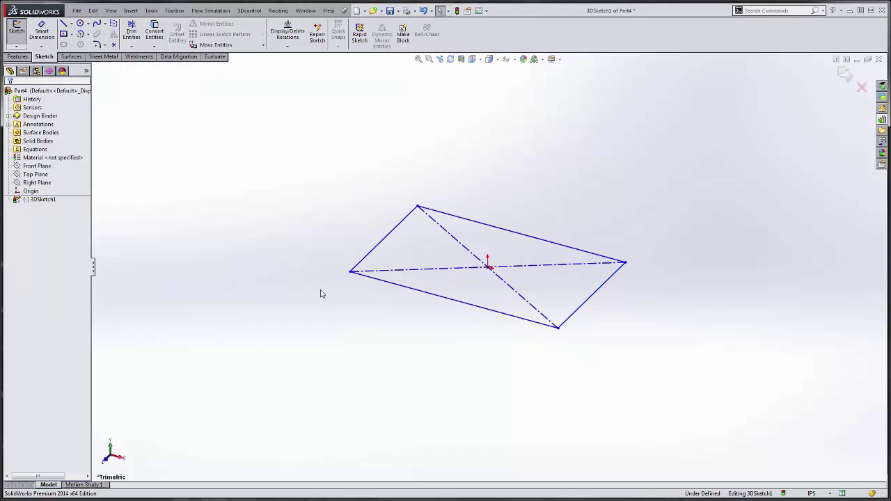
{"action": "left_click", "coordinate": [480, 311]}
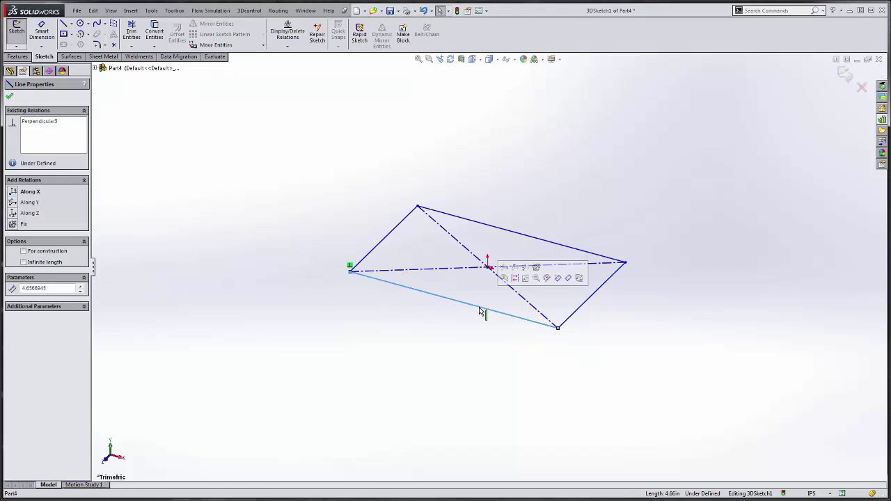
{"action": "left_click", "coordinate": [15, 193]}
{"action": "left_click", "coordinate": [289, 188]}
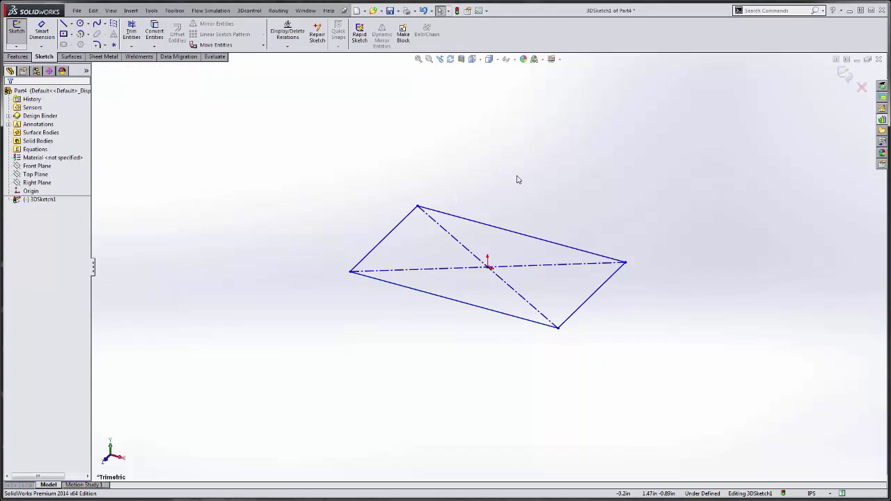
Dimension the rectangle's short edge to 8 ft.
{"action": "right_click_drag", "start_coordinate": [680, 369], "coordinate": [674, 326]}
{"action": "left_click", "coordinate": [592, 296]}
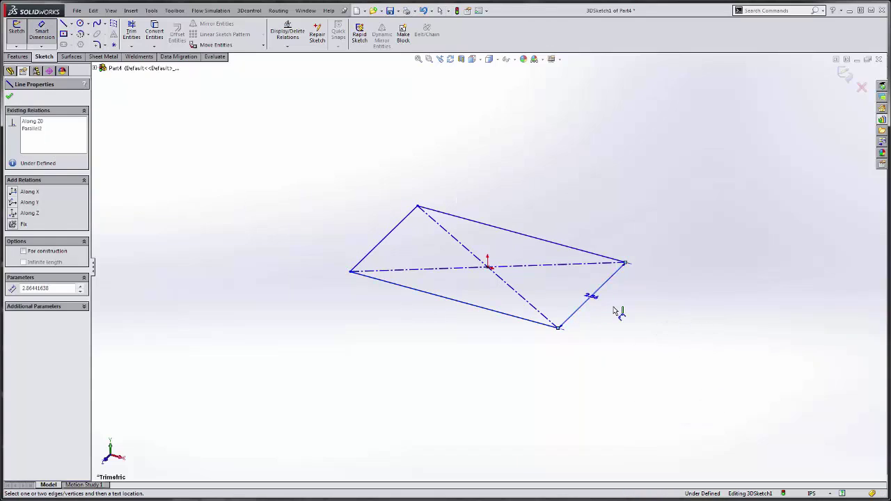
{"action": "left_click", "coordinate": [643, 321]}
{"action": "type", "text": "8"}
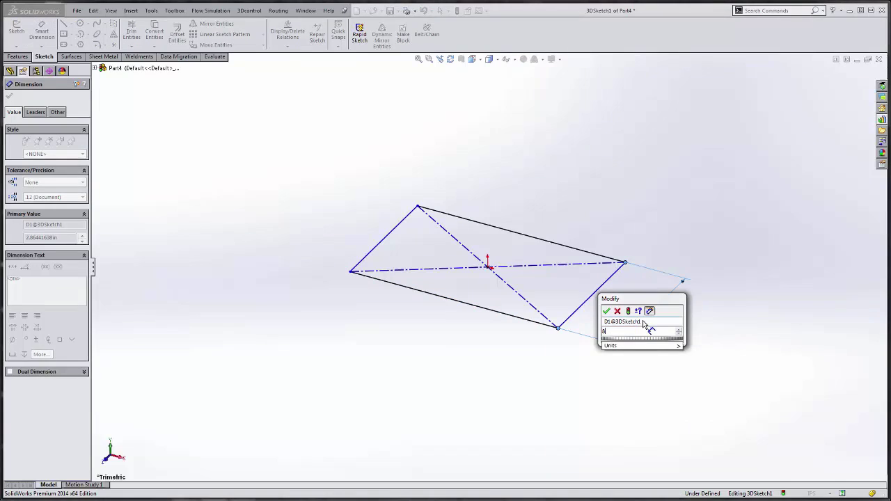
{"action": "type", "text": "ft"}
{"action": "key", "text": "Return"}
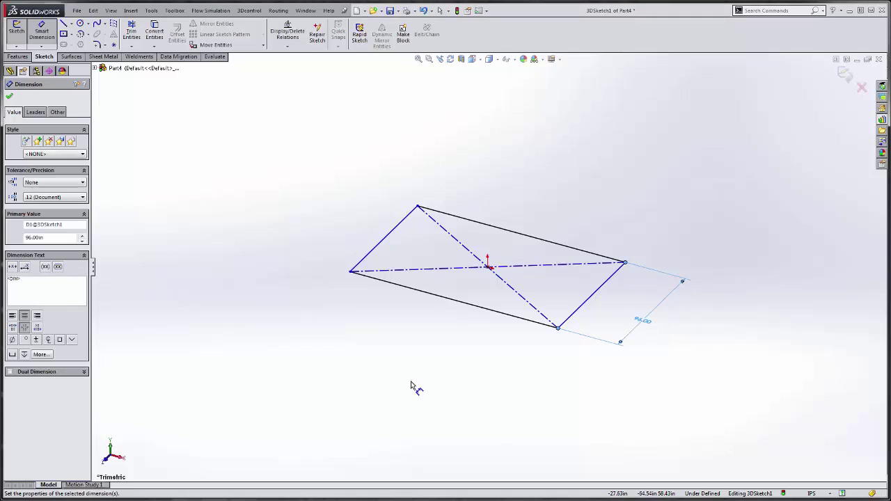
Dimension the rectangle's front long edge to 192 in (16 ft).
{"action": "left_click", "coordinate": [467, 304]}
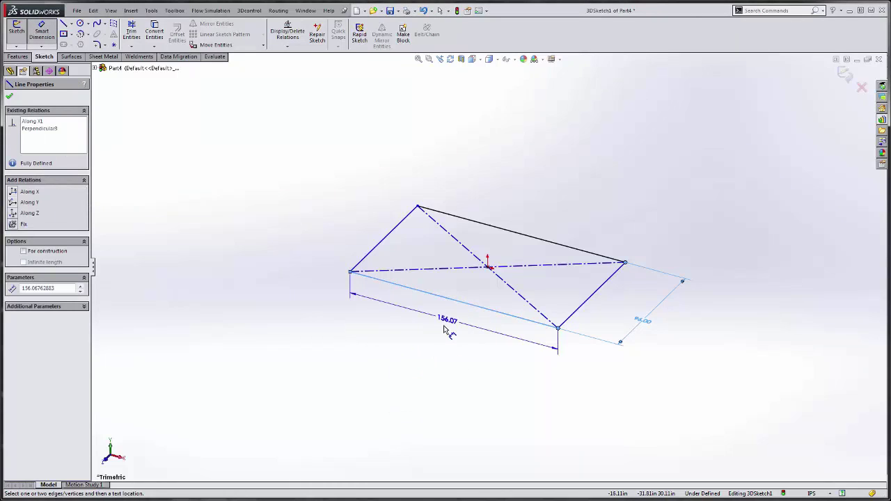
{"action": "left_click", "coordinate": [441, 340]}
{"action": "type", "text": "192"}
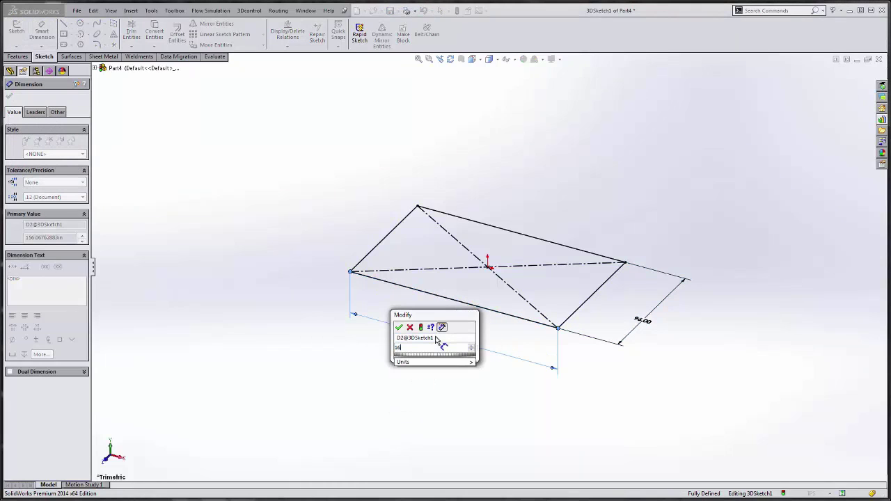
{"action": "key", "text": "Return"}
{"action": "key", "text": "Escape"}
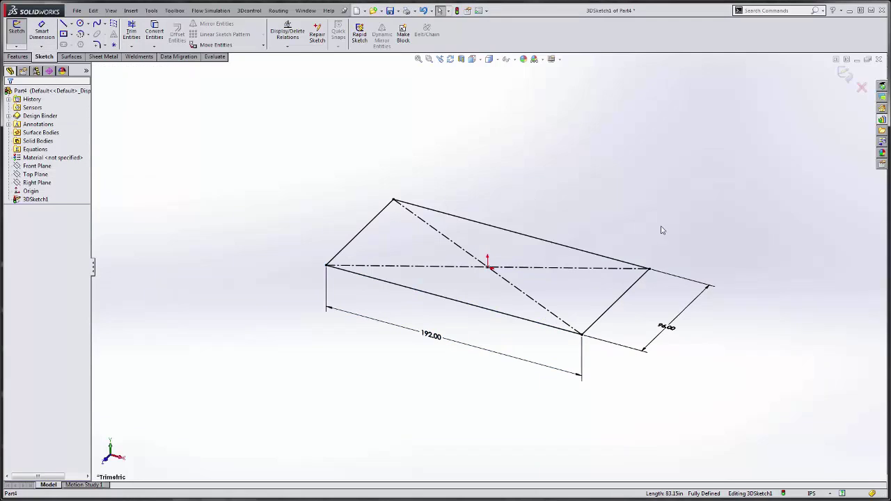
Draw vertical lines up from the two corners at the rectangle's -X end, about 41 in at the front and 32 in at the back.
{"action": "right_click_drag", "start_coordinate": [648, 227], "coordinate": [613, 226]}
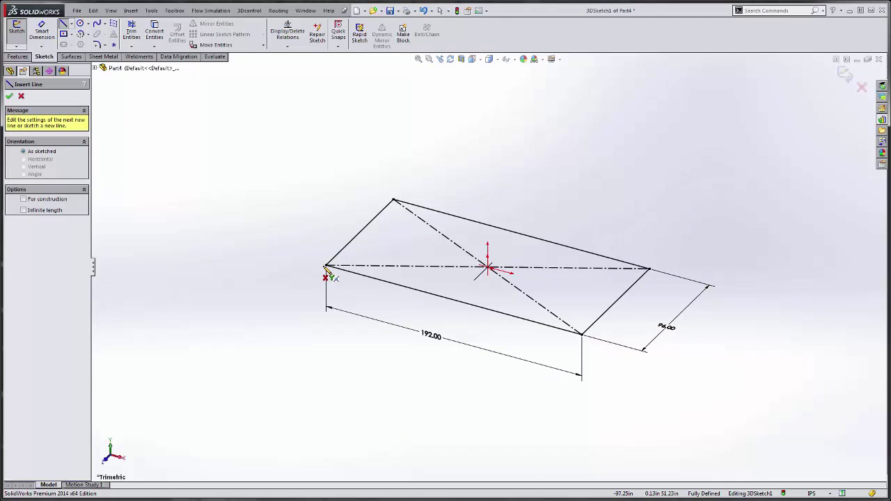
{"action": "left_click", "coordinate": [327, 268]}
{"action": "left_click", "coordinate": [326, 211]}
{"action": "key", "text": "Escape"}
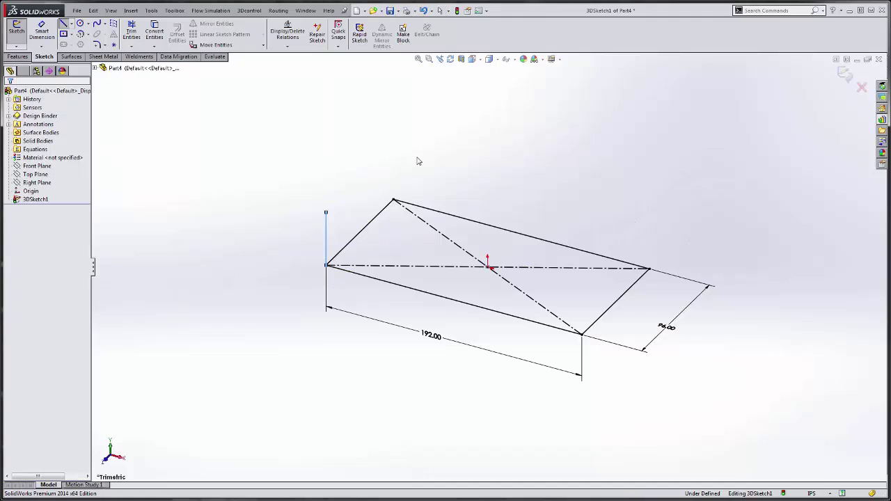
{"action": "right_click_drag", "start_coordinate": [418, 159], "coordinate": [383, 157]}
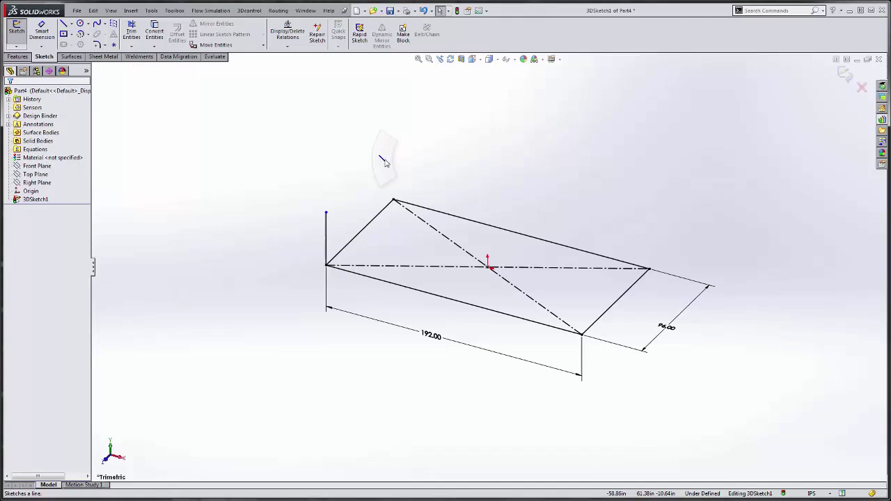
{"action": "left_click", "coordinate": [394, 201]}
{"action": "left_click", "coordinate": [393, 157]}
{"action": "key", "text": "Escape"}
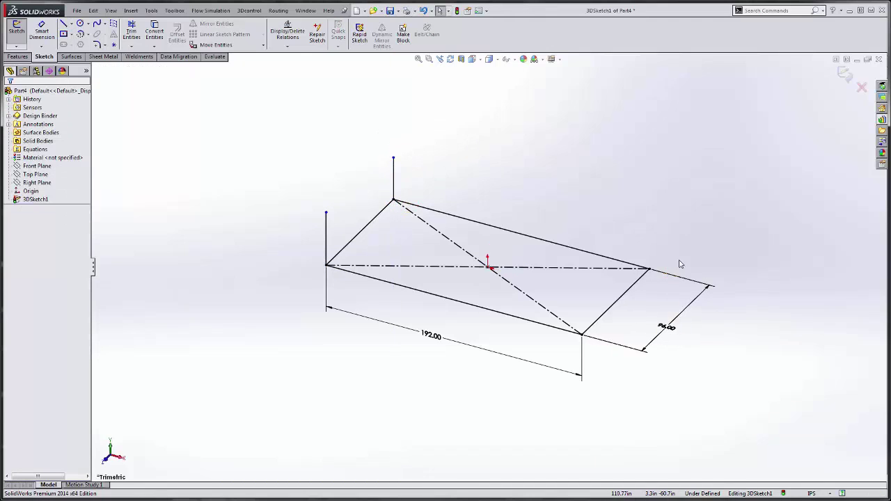
Draw vertical lines up from the two corners at the rectangle's +X end, about 30 in at the back and 31 in at the front.
{"action": "right_click_drag", "start_coordinate": [680, 264], "coordinate": [645, 255]}
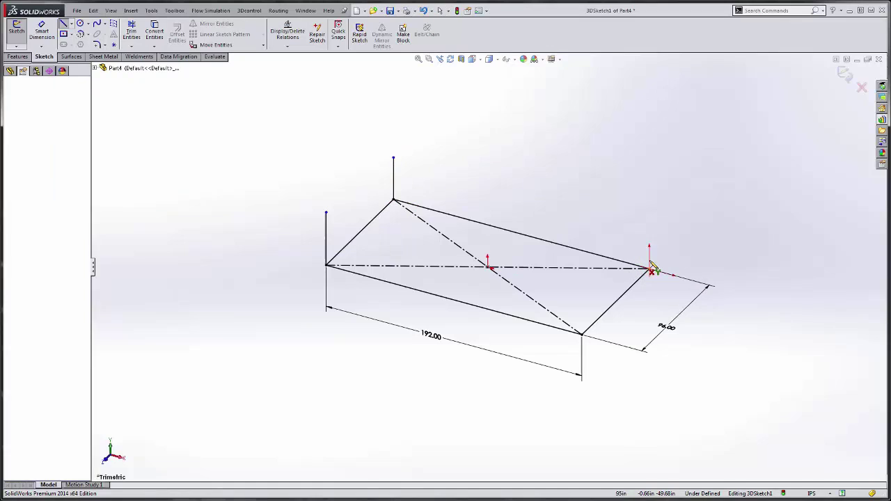
{"action": "left_click", "coordinate": [649, 268]}
{"action": "left_click", "coordinate": [649, 230]}
{"action": "key", "text": "Escape"}
{"action": "right_click_drag", "start_coordinate": [644, 315], "coordinate": [618, 317]}
{"action": "left_click", "coordinate": [582, 334]}
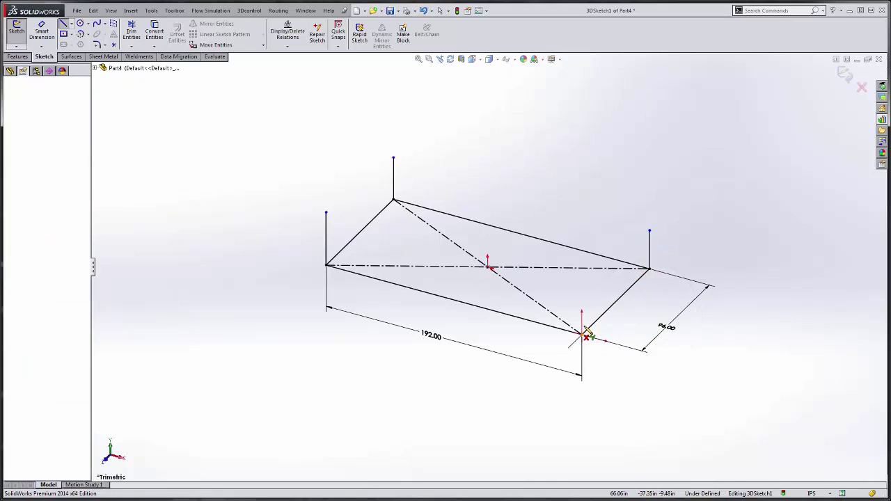
{"action": "left_click", "coordinate": [583, 295]}
{"action": "key", "text": "Escape"}
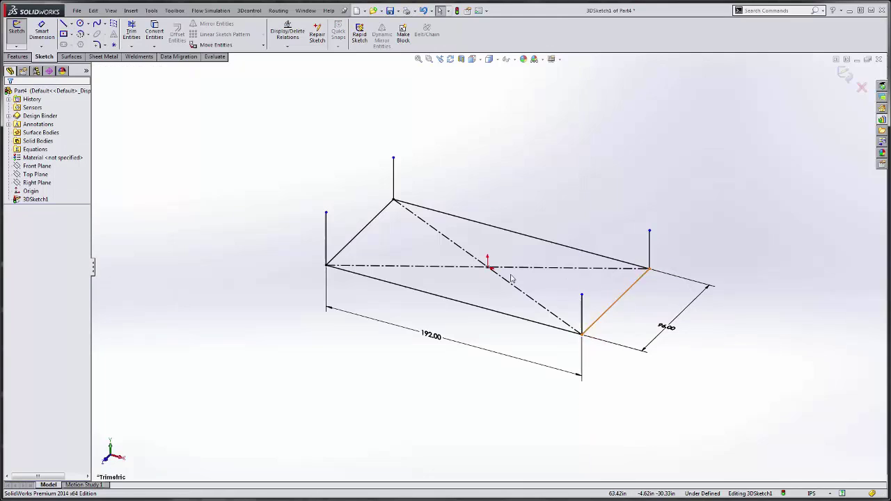
Make the four vertical corner lines equal in length.
{"action": "left_click", "coordinate": [327, 249]}
{"action": "left_click", "coordinate": [395, 180], "text": "ctrl"}
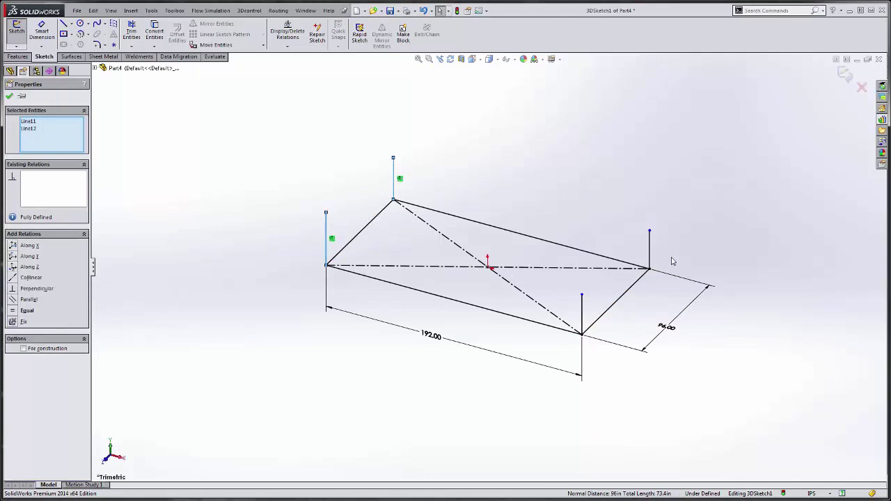
{"action": "left_click", "coordinate": [651, 250], "text": "ctrl"}
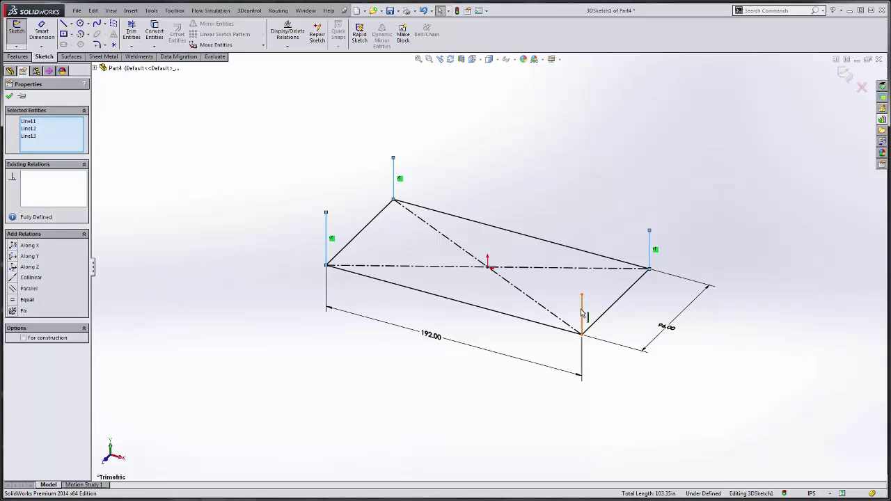
{"action": "left_click", "coordinate": [582, 314], "text": "ctrl"}
{"action": "left_click", "coordinate": [15, 301]}
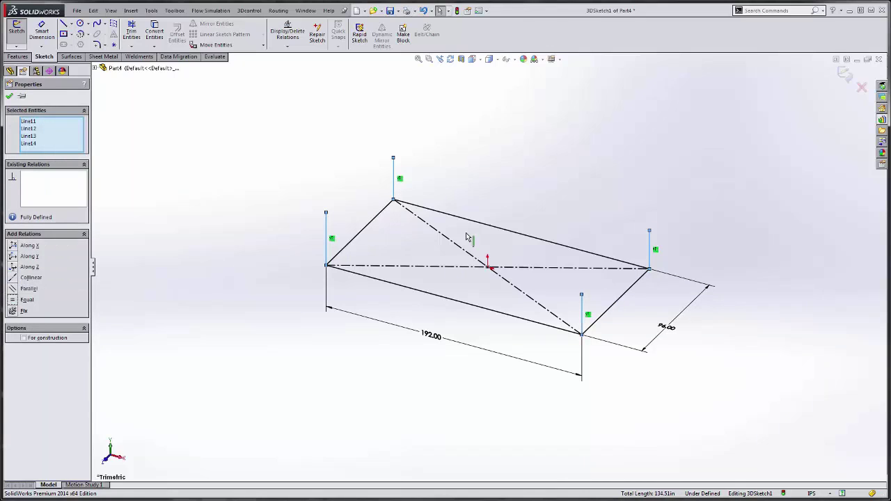
Dimension the height of the back vertical line at the +X end to 8 ft.
{"action": "right_click_drag", "start_coordinate": [695, 259], "coordinate": [655, 245]}
{"action": "left_click", "coordinate": [649, 247]}
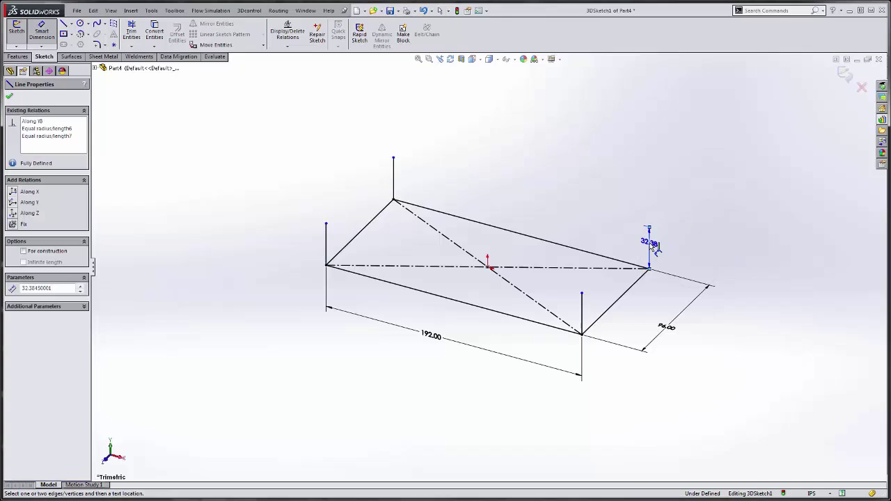
{"action": "left_click", "coordinate": [684, 251]}
{"action": "type", "text": "8"}
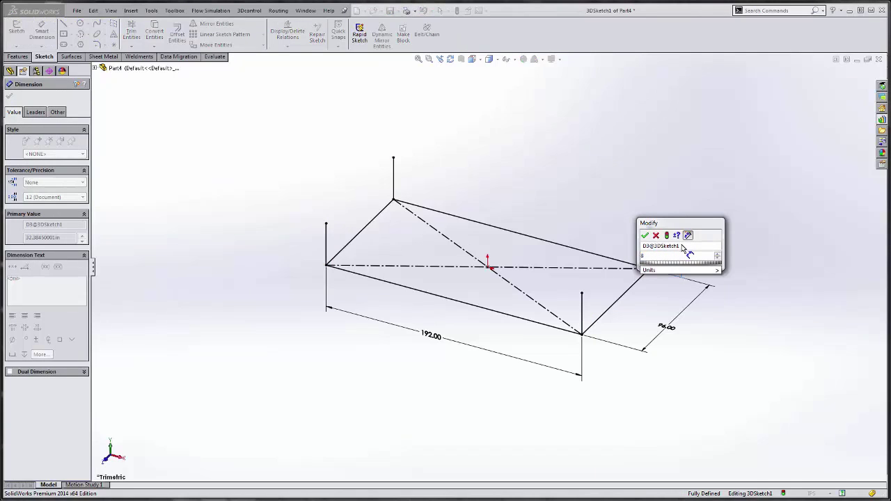
{"action": "type", "text": "'"}
{"action": "key", "text": "Return"}
{"action": "key", "text": "Escape"}
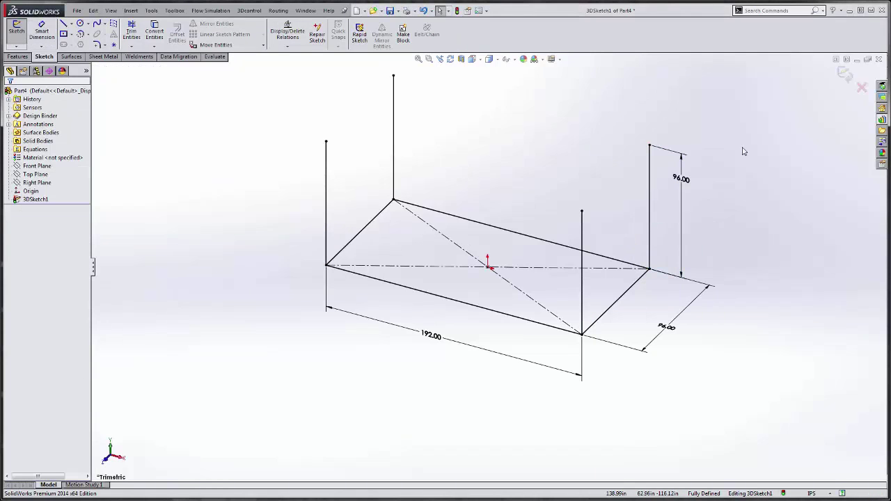
Connect the tops of the vertical lines across the -X end and along the back long side.
{"action": "right_click_drag", "start_coordinate": [740, 140], "coordinate": [688, 139]}
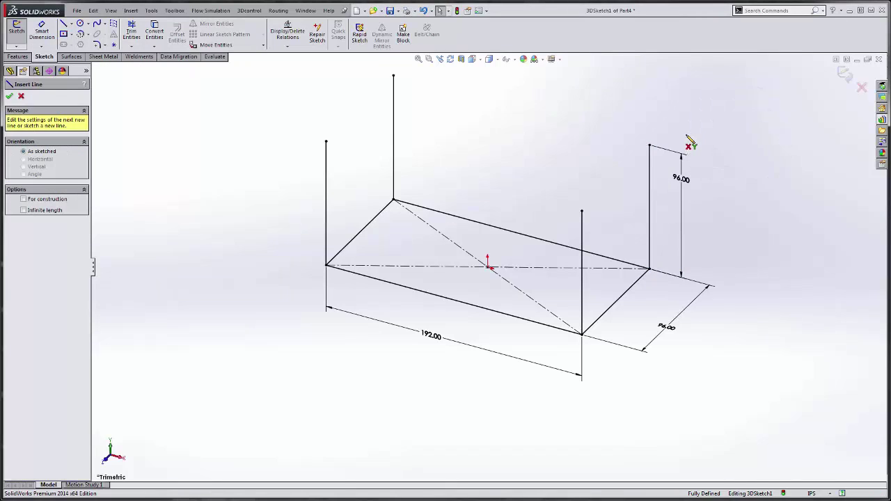
{"action": "left_click", "coordinate": [326, 142]}
{"action": "left_click", "coordinate": [394, 75]}
{"action": "key", "text": "Escape"}
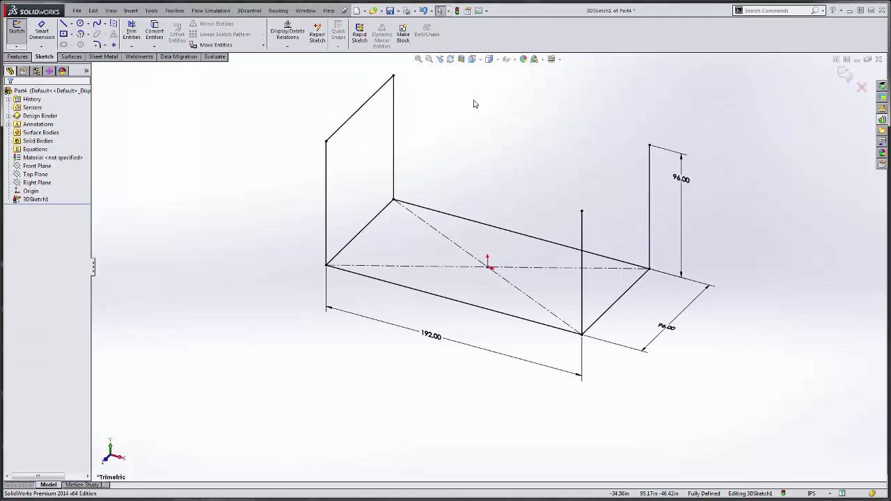
{"action": "right_click_drag", "start_coordinate": [459, 101], "coordinate": [427, 91]}
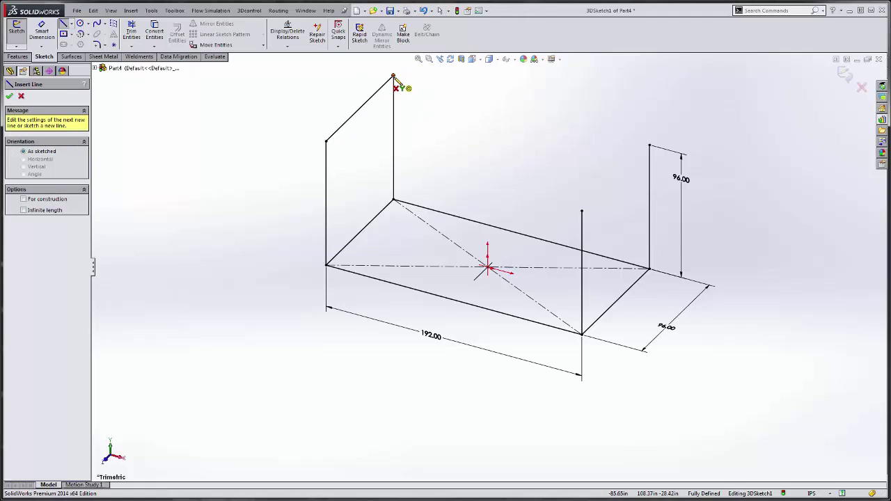
{"action": "left_click", "coordinate": [394, 76]}
{"action": "left_click", "coordinate": [650, 146]}
{"action": "key", "text": "Escape"}
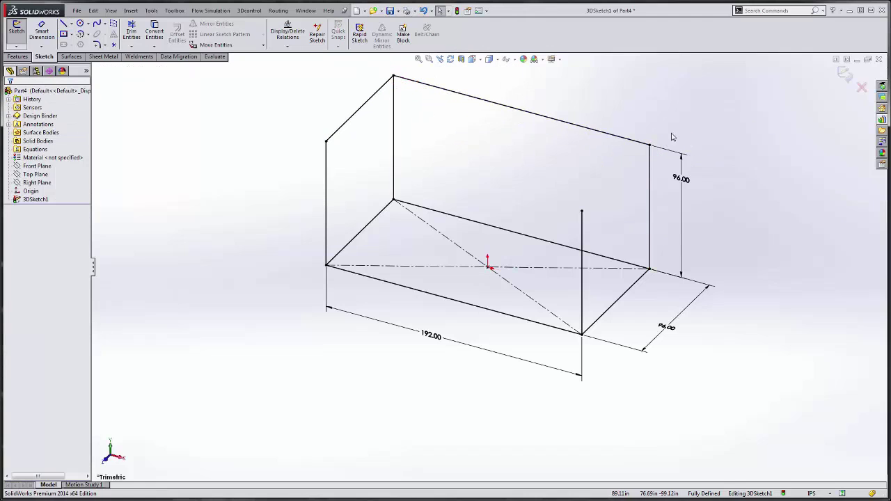
Close the upper frame with a line across the +X end and another along the front long side.
{"action": "right_click_drag", "start_coordinate": [653, 135], "coordinate": [642, 134]}
{"action": "left_click", "coordinate": [650, 146]}
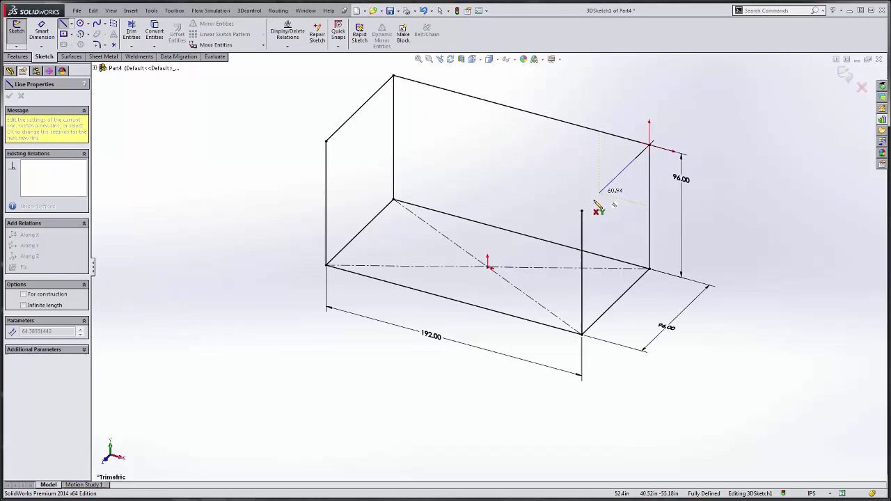
{"action": "left_click", "coordinate": [582, 211]}
{"action": "key", "text": "Escape"}
{"action": "right_click_drag", "start_coordinate": [547, 178], "coordinate": [537, 188]}
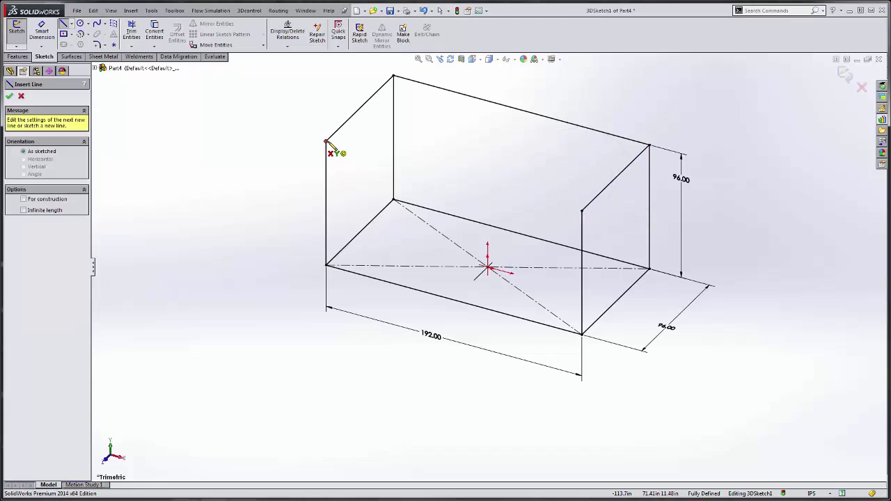
{"action": "left_click", "coordinate": [325, 142]}
{"action": "left_click", "coordinate": [582, 211]}
{"action": "key", "text": "Escape"}
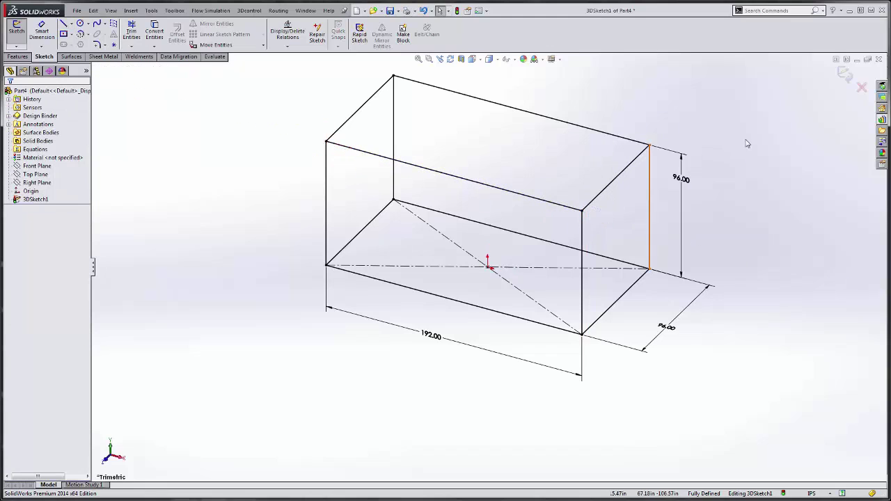
Draw a diagonal brace across the -X end face from the upper back corner to the lower front corner.
{"action": "right_click_drag", "start_coordinate": [747, 143], "coordinate": [706, 143]}
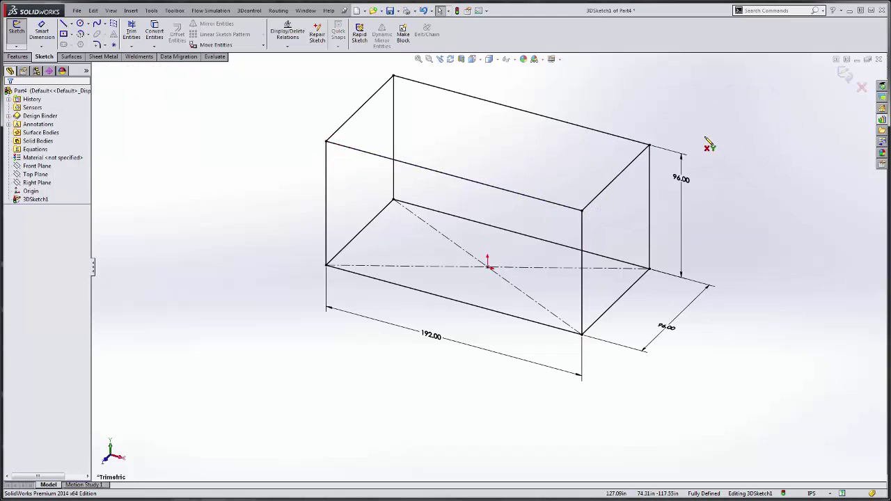
{"action": "left_click", "coordinate": [394, 76]}
{"action": "double_click", "coordinate": [326, 264]}
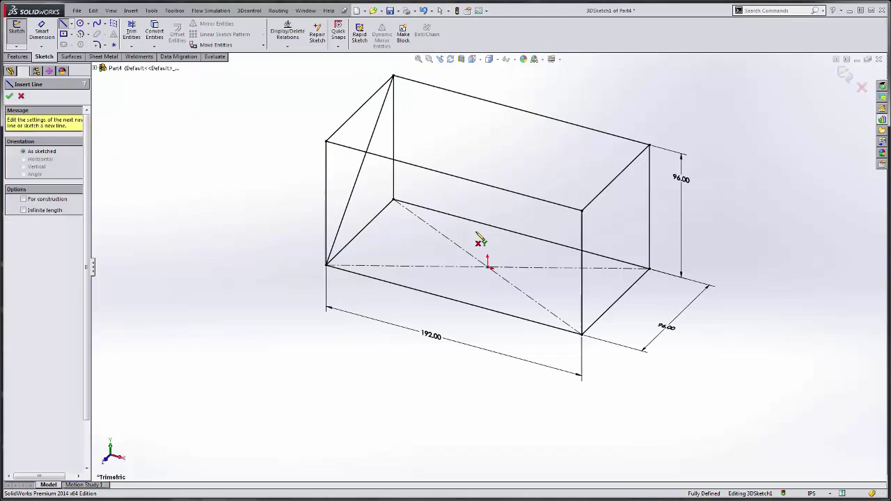
Draw a diagonal brace across the +X end face from the upper front corner to the lower back corner.
{"action": "key", "text": "Escape"}
{"action": "right_click_drag", "start_coordinate": [751, 307], "coordinate": [720, 314]}
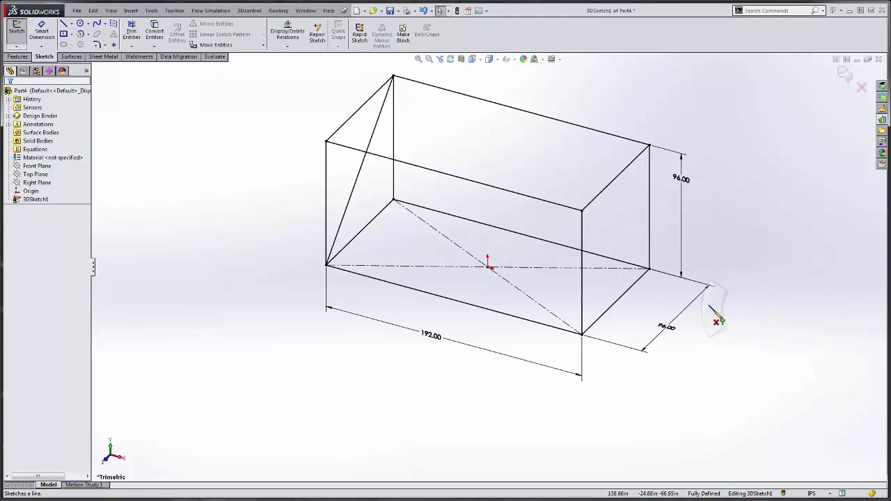
{"action": "left_click", "coordinate": [581, 209]}
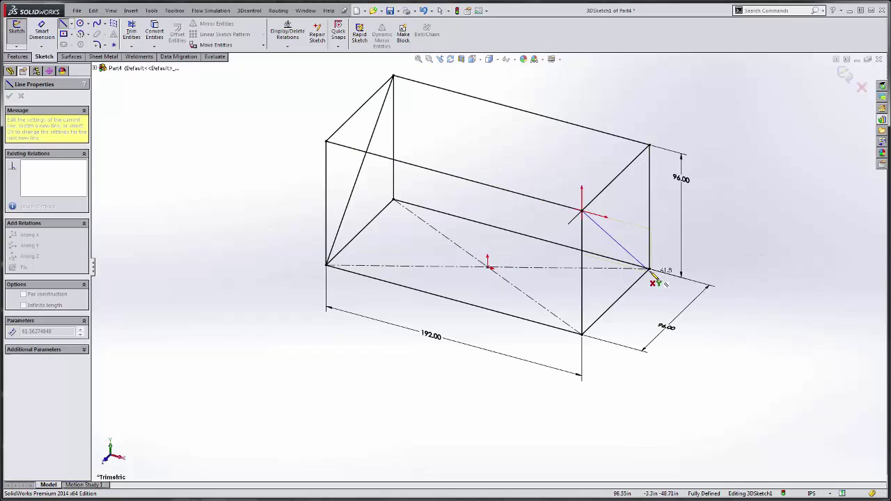
{"action": "double_click", "coordinate": [651, 271]}
{"action": "key", "text": "Escape"}
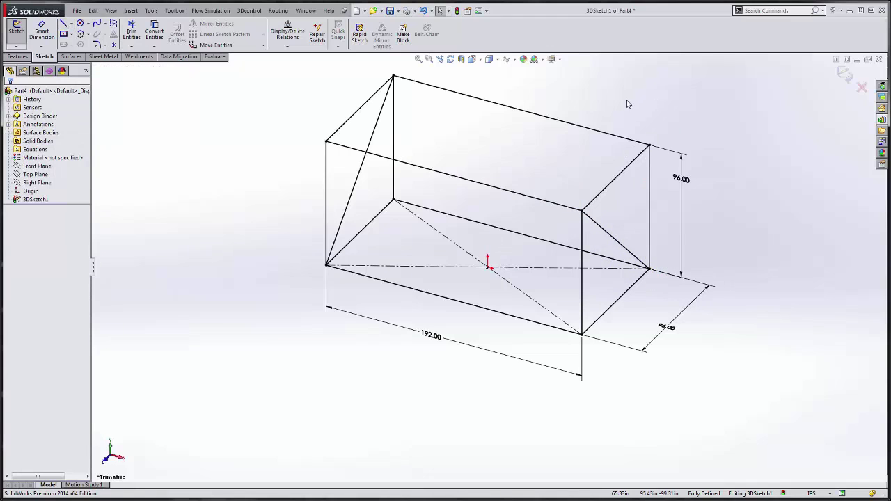
Draw a cross line between the midpoints of the upper frame's back and front long sides.
{"action": "right_click_drag", "start_coordinate": [627, 104], "coordinate": [603, 109]}
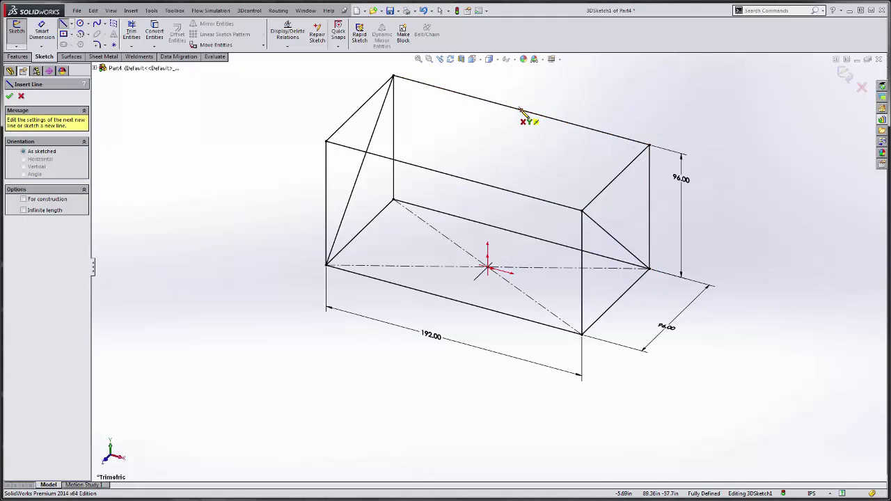
{"action": "left_click", "coordinate": [521, 110]}
{"action": "double_click", "coordinate": [455, 174]}
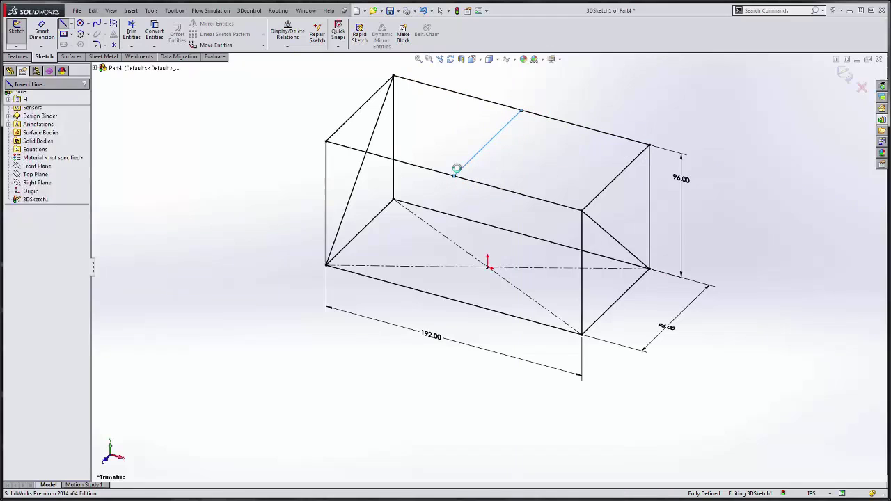
Draw two diagonals from the upper front side's midpoint to both upper back corners, and exit the 3D sketch.
{"action": "right_click_drag", "start_coordinate": [441, 154], "coordinate": [415, 150]}
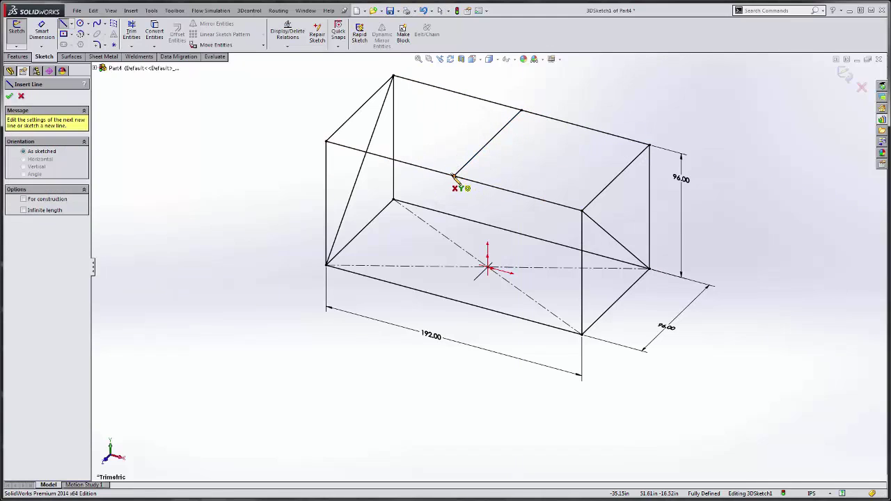
{"action": "left_click", "coordinate": [454, 175]}
{"action": "double_click", "coordinate": [393, 75]}
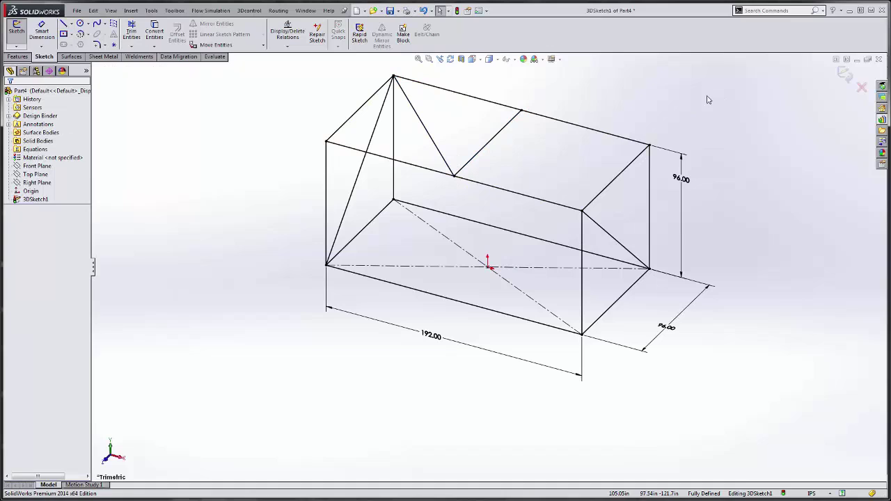
{"action": "right_click_drag", "start_coordinate": [707, 100], "coordinate": [679, 103]}
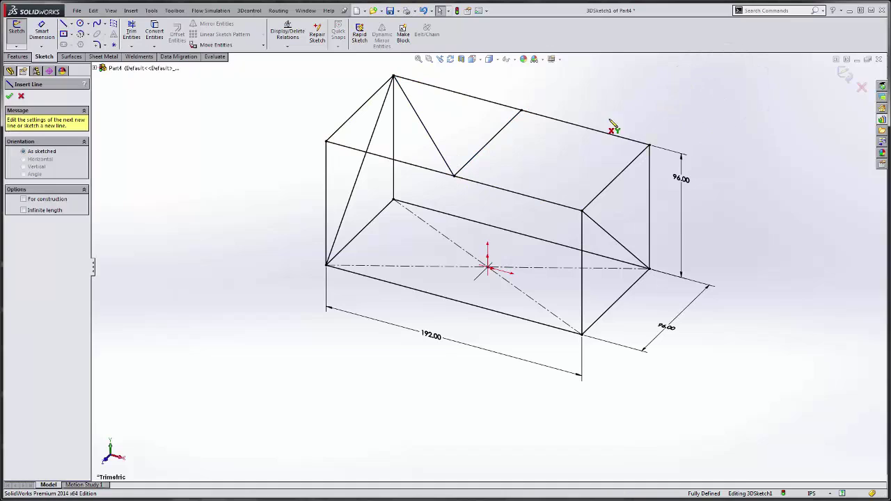
{"action": "left_click", "coordinate": [455, 175]}
{"action": "double_click", "coordinate": [650, 145]}
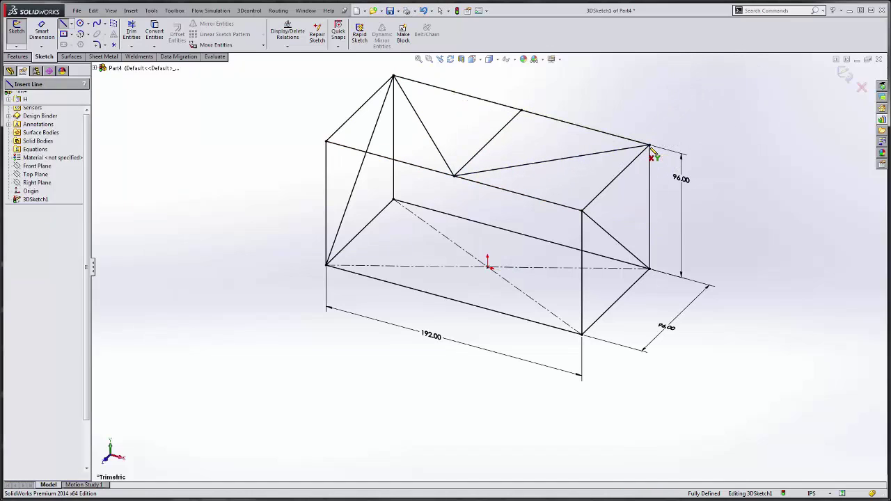
{"action": "left_click", "coordinate": [845, 74]}
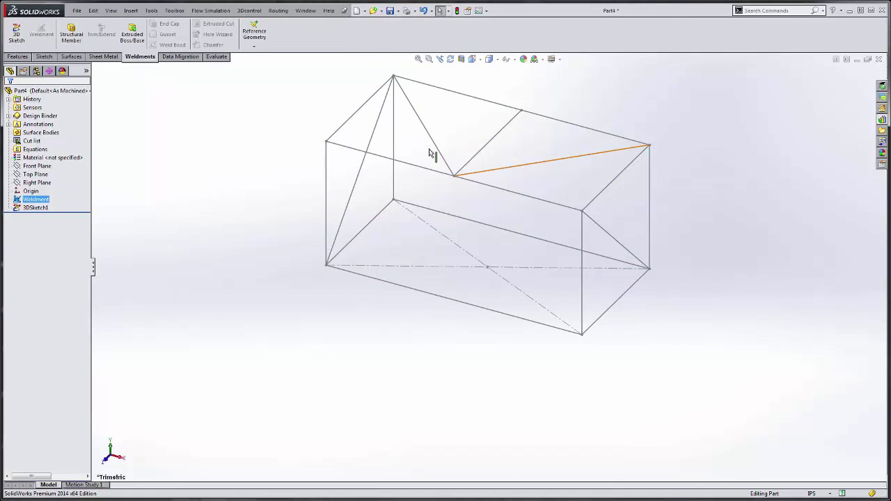
Start a structural member with standard ANSI Configurations, type Tube Rectangular - Configured and size TR8x6x0.25.
{"action": "left_click", "coordinate": [72, 33]}
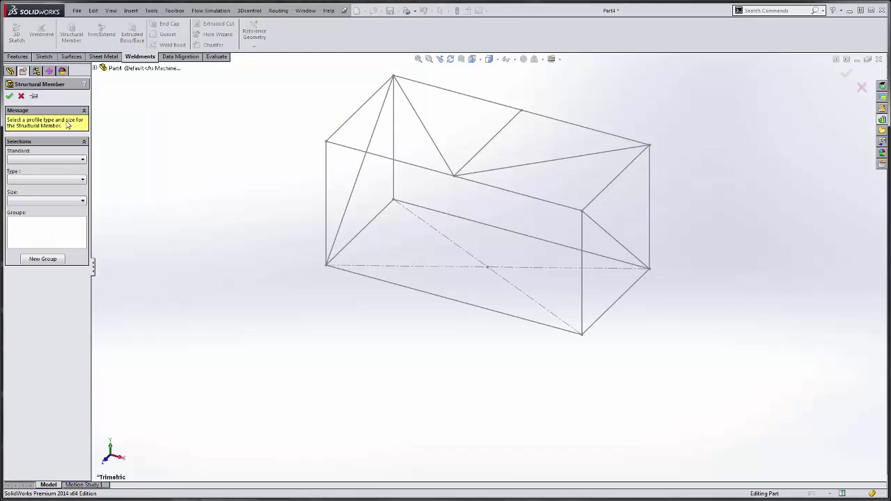
{"action": "left_click", "coordinate": [69, 160]}
{"action": "left_click", "coordinate": [66, 171]}
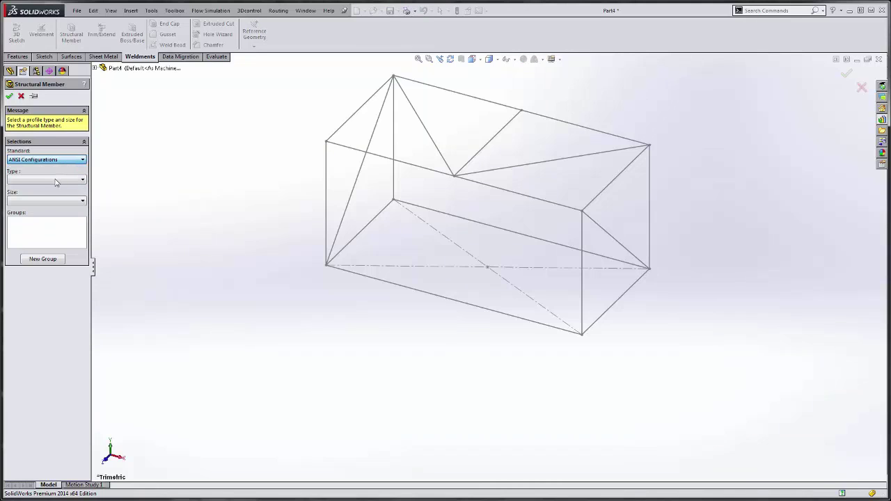
{"action": "left_click", "coordinate": [56, 181]}
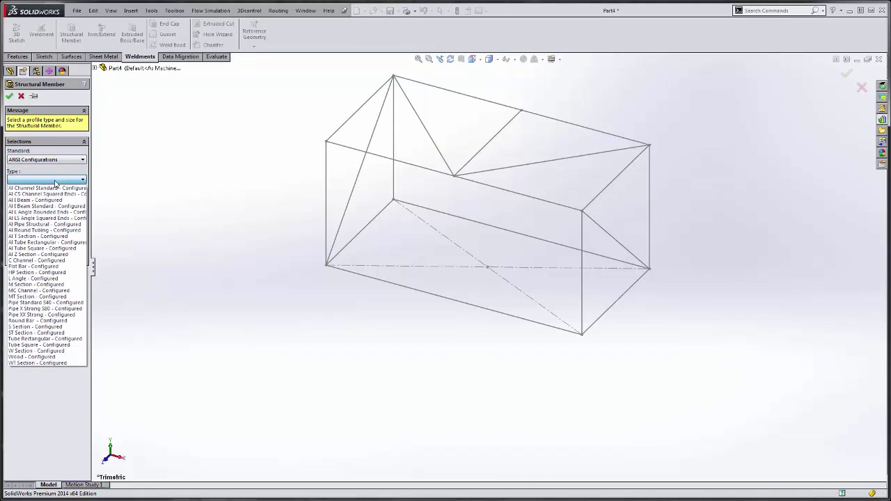
{"action": "left_click", "coordinate": [36, 338]}
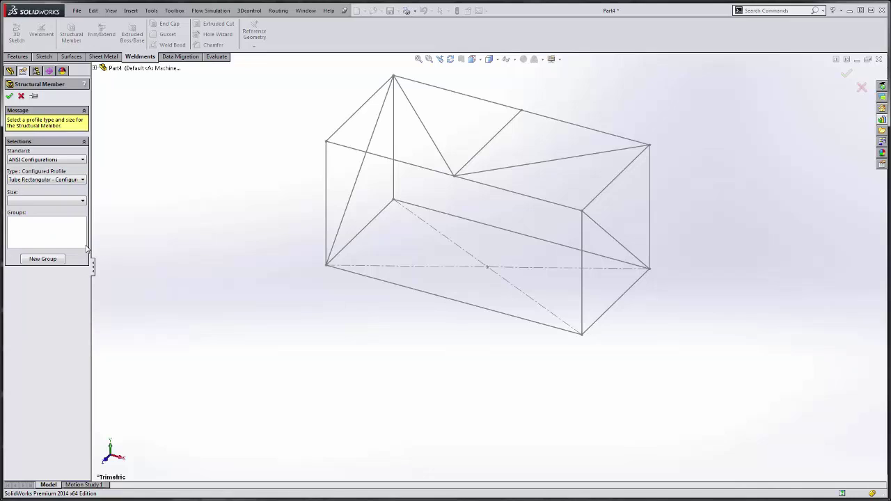
{"action": "left_click", "coordinate": [35, 202]}
{"action": "scroll", "coordinate": [80, 293], "scroll_direction": "down", "scroll_amount": 20}
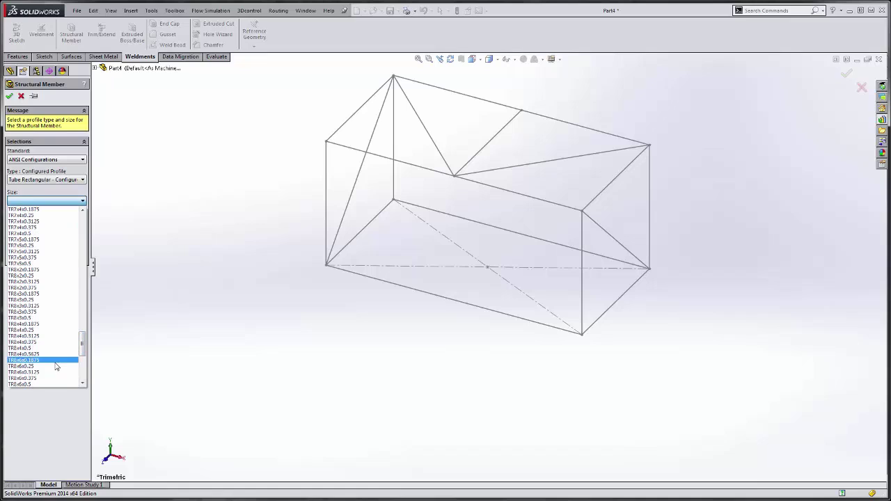
{"action": "left_click", "coordinate": [28, 366]}
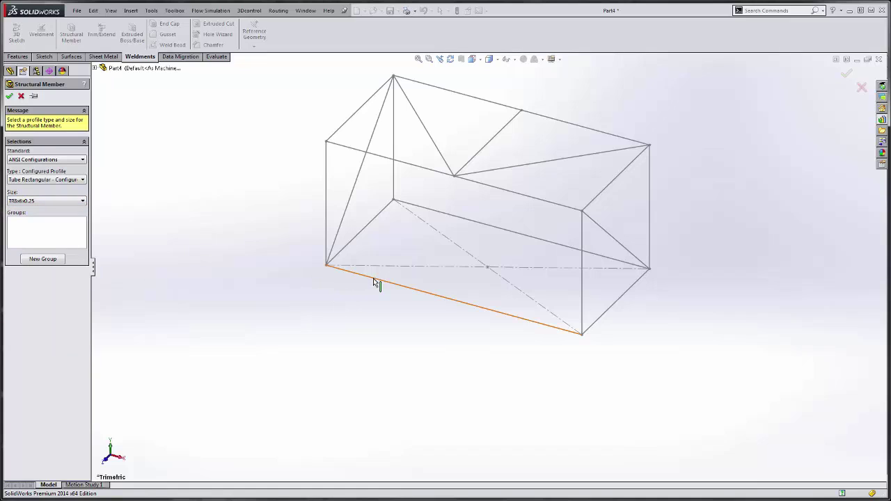
Apply the rectangular tube profile to all four lines of the base rectangle with mitered corners.
{"action": "left_click", "coordinate": [380, 284]}
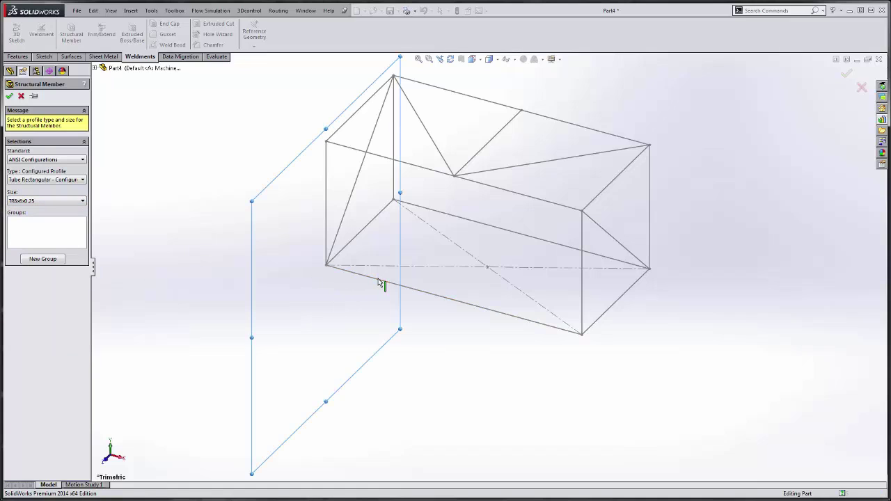
{"action": "left_click", "coordinate": [364, 236]}
{"action": "left_click", "coordinate": [454, 220]}
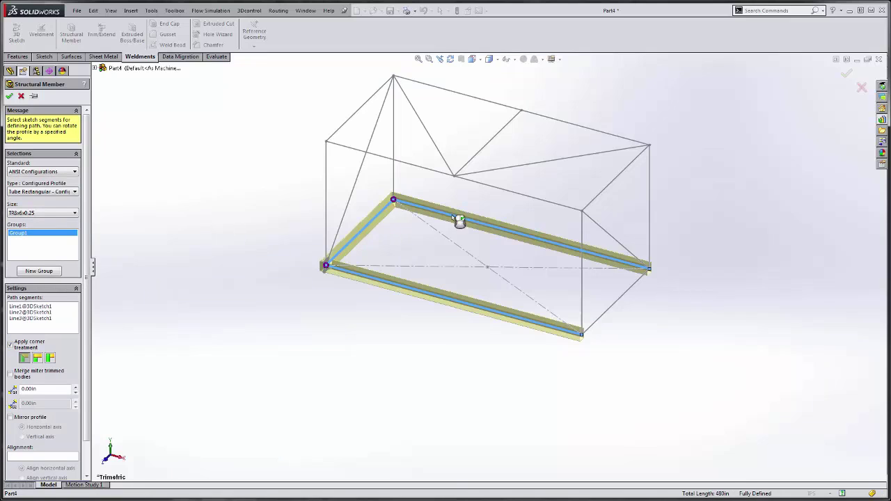
{"action": "left_click", "coordinate": [607, 316]}
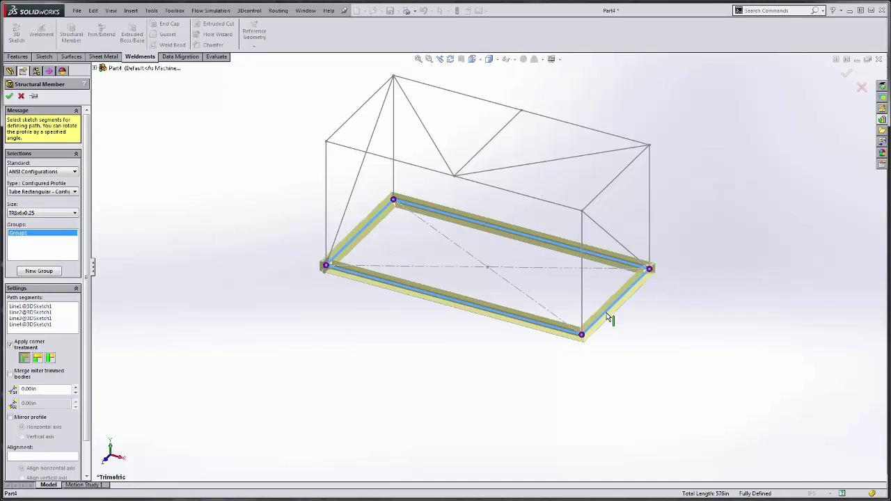
{"action": "middle_click_drag", "start_coordinate": [594, 362], "coordinate": [562, 336]}
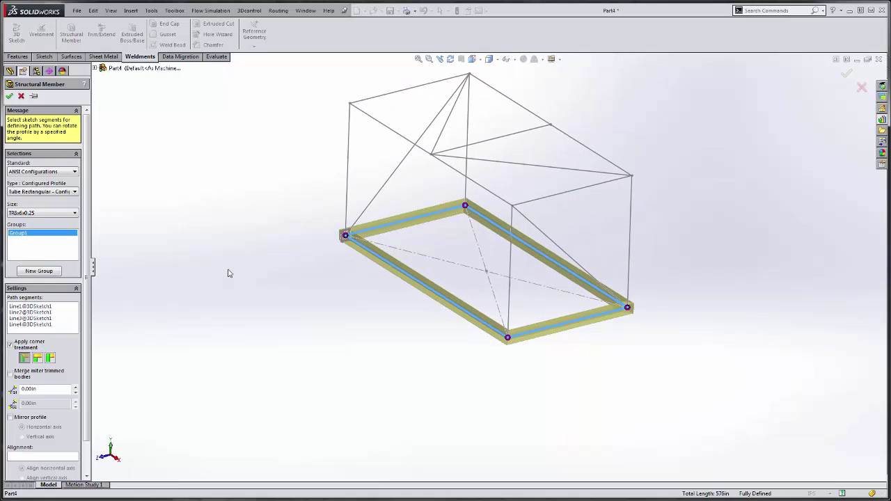
{"action": "left_click", "coordinate": [9, 96]}
Edit the base frame's structural member and relocate its profile so the sketch line passes through the midpoint of the tube's top edge.
{"action": "middle_click_drag", "start_coordinate": [209, 279], "coordinate": [410, 232]}
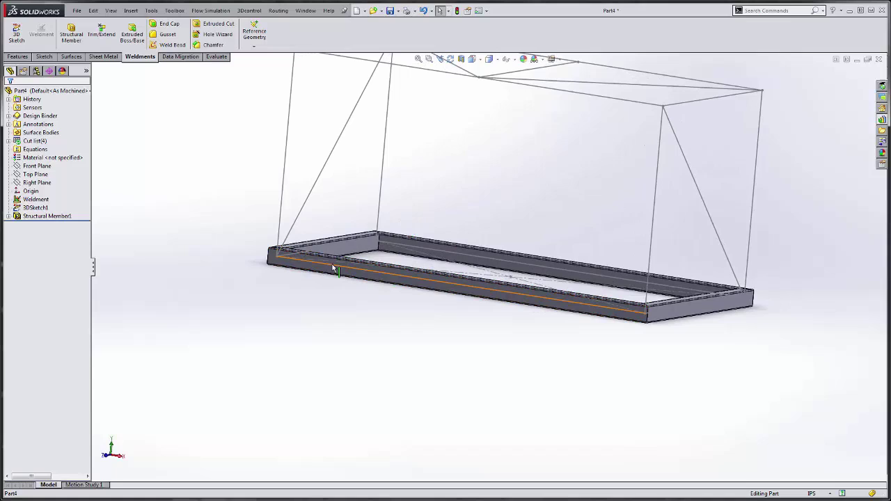
{"action": "middle_click_drag", "start_coordinate": [511, 340], "coordinate": [522, 320]}
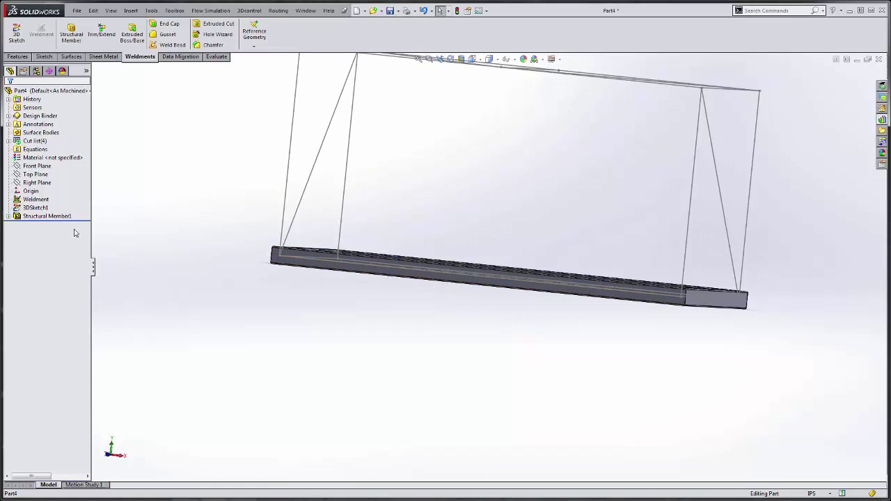
{"action": "left_click", "coordinate": [41, 208]}
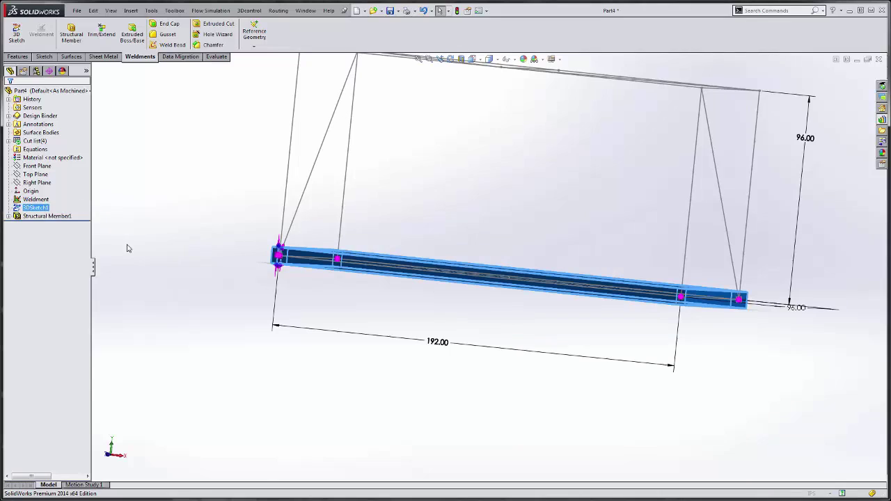
{"action": "middle_click_drag", "start_coordinate": [160, 248], "coordinate": [149, 274]}
{"action": "scroll", "coordinate": [89, 233], "scroll_direction": "down", "scroll_amount": 3}
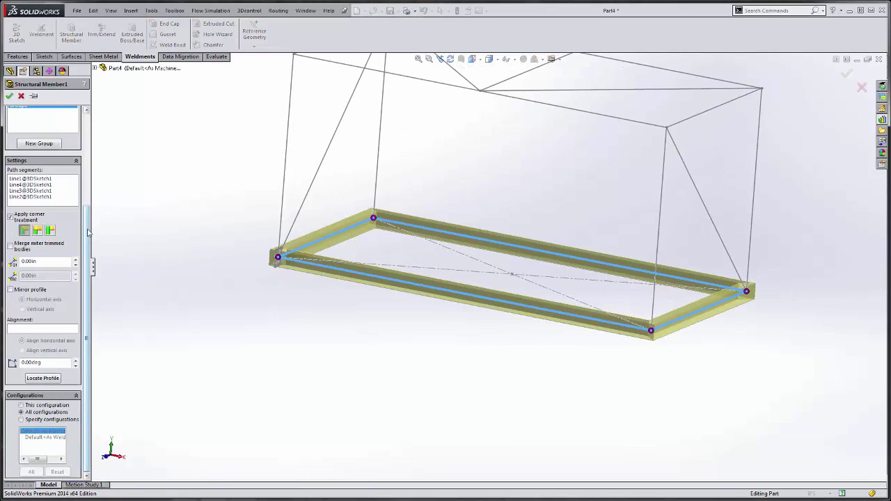
{"action": "left_click_drag", "start_coordinate": [88, 232], "coordinate": [88, 204]}
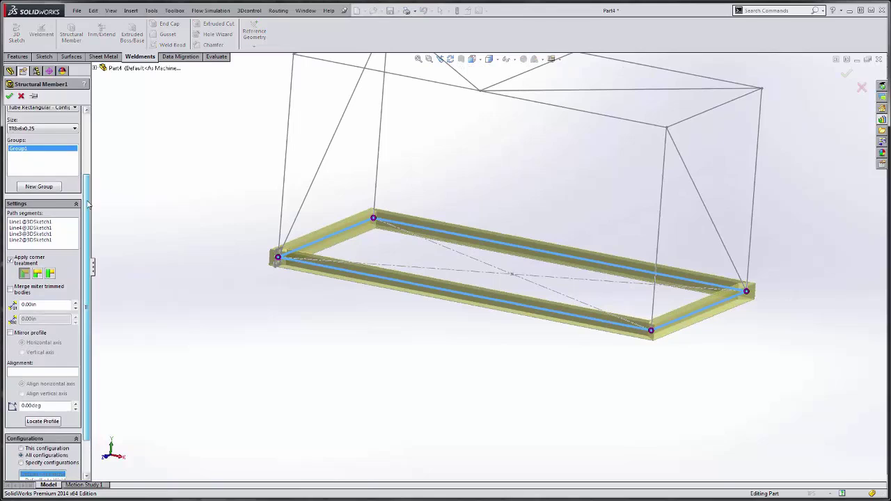
{"action": "scroll", "coordinate": [49, 314], "scroll_direction": "down", "scroll_amount": 2}
{"action": "left_click", "coordinate": [42, 378]}
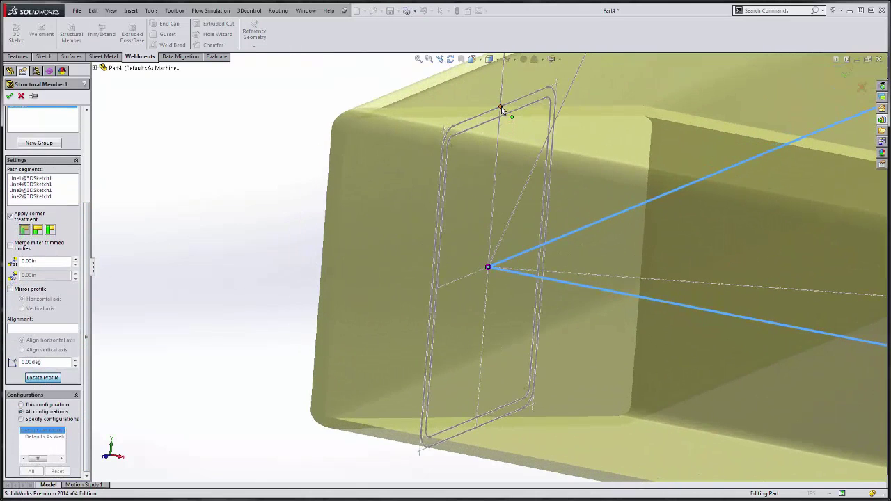
{"action": "left_click", "coordinate": [501, 107]}
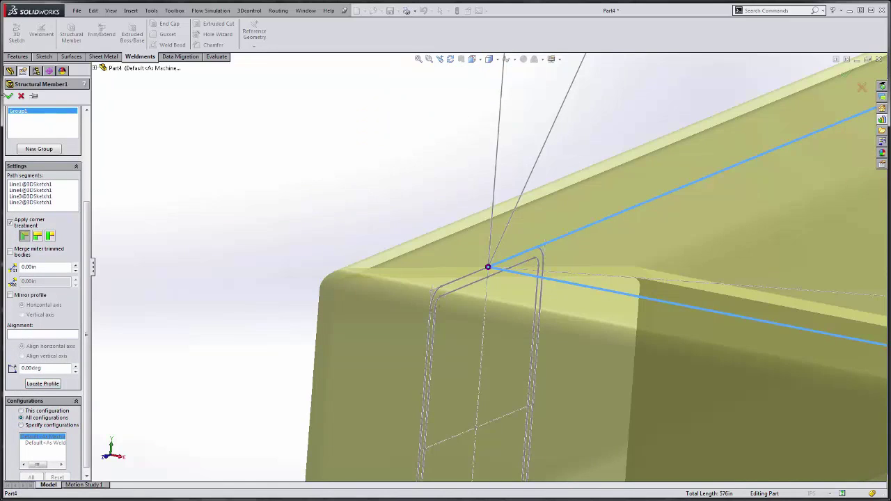
{"action": "left_click", "coordinate": [9, 97]}
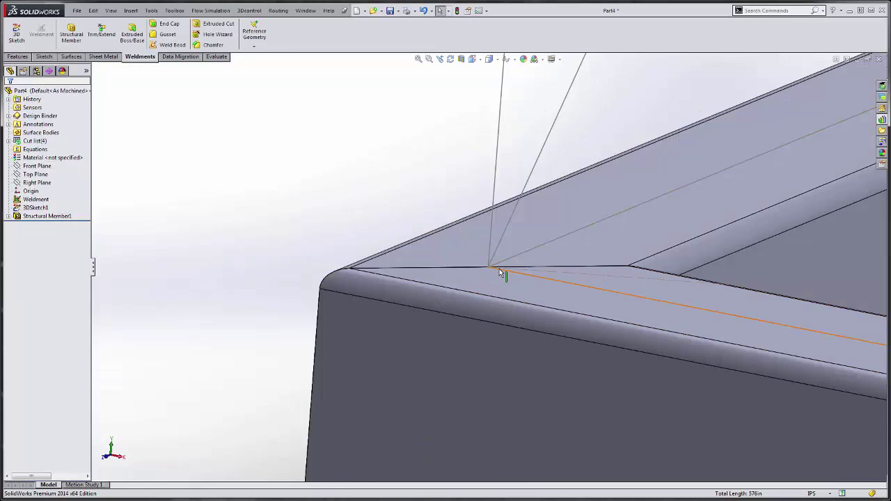
Start a second structural member with standard ANSI Configurations, type Tube Square - Configured and size TS6x6x0.25.
{"action": "scroll", "coordinate": [499, 272], "scroll_direction": "up", "scroll_amount": 5}
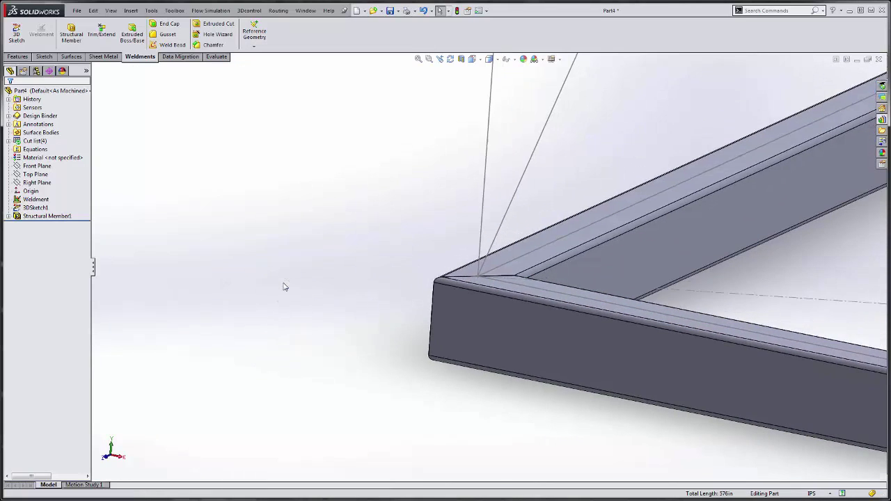
{"action": "key", "text": "f"}
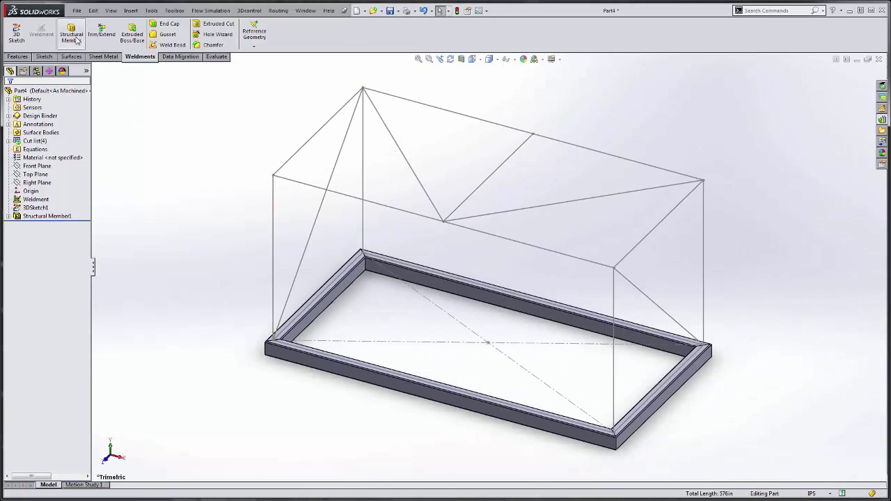
{"action": "left_click", "coordinate": [71, 35]}
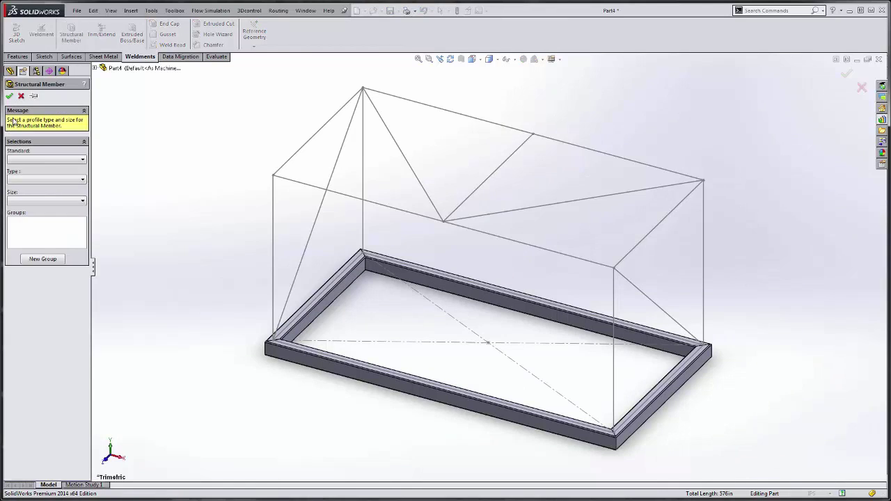
{"action": "left_click", "coordinate": [40, 161]}
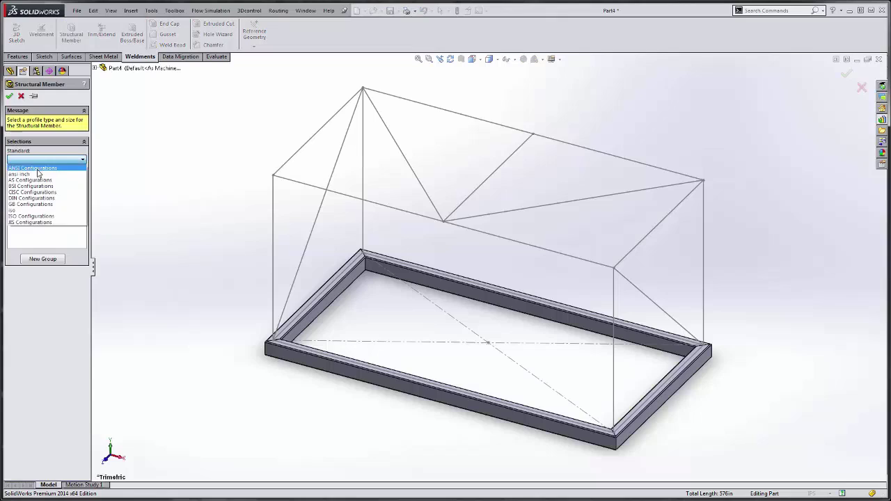
{"action": "left_click", "coordinate": [37, 169]}
{"action": "left_click", "coordinate": [45, 180]}
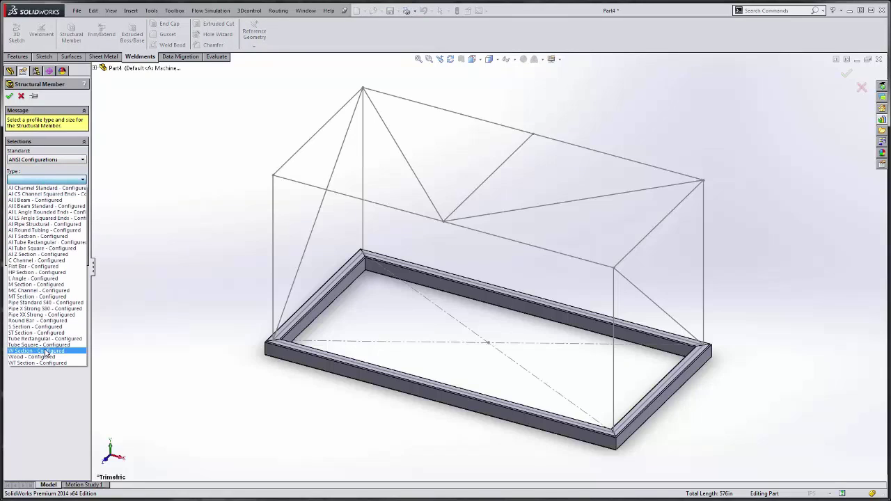
{"action": "left_click", "coordinate": [44, 346]}
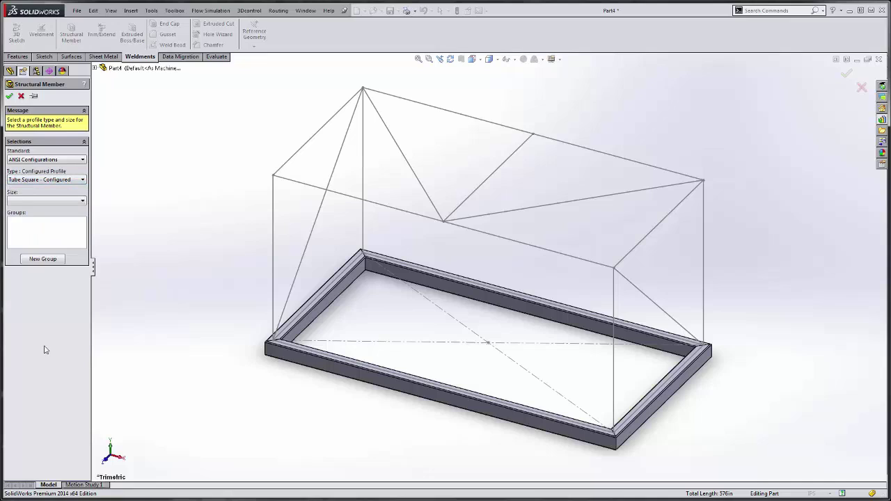
{"action": "left_click", "coordinate": [28, 201]}
{"action": "left_click_drag", "start_coordinate": [82, 259], "coordinate": [80, 340]}
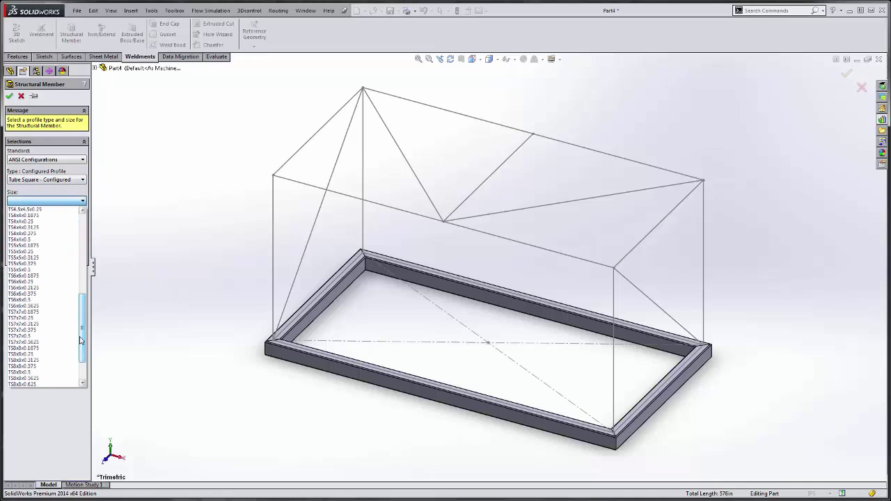
{"action": "left_click", "coordinate": [38, 283]}
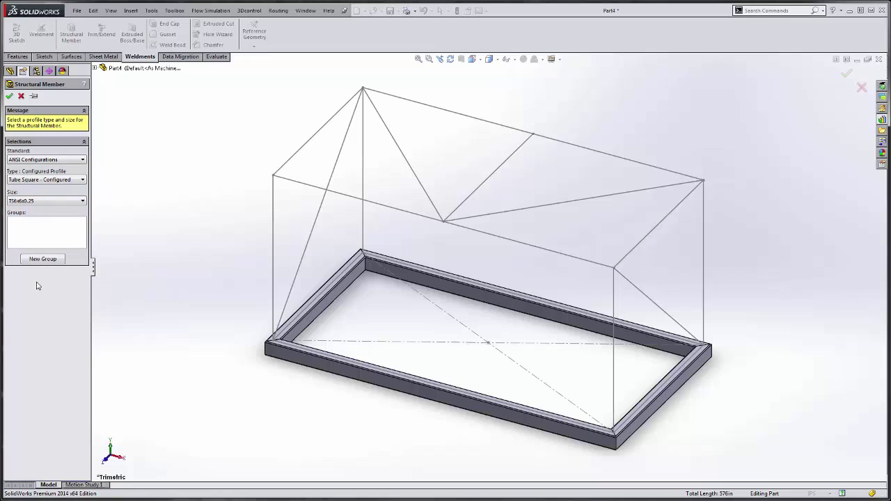
Apply the square tube profile to all four lines of the upper rectangle with mitered corners.
{"action": "left_click", "coordinate": [299, 186]}
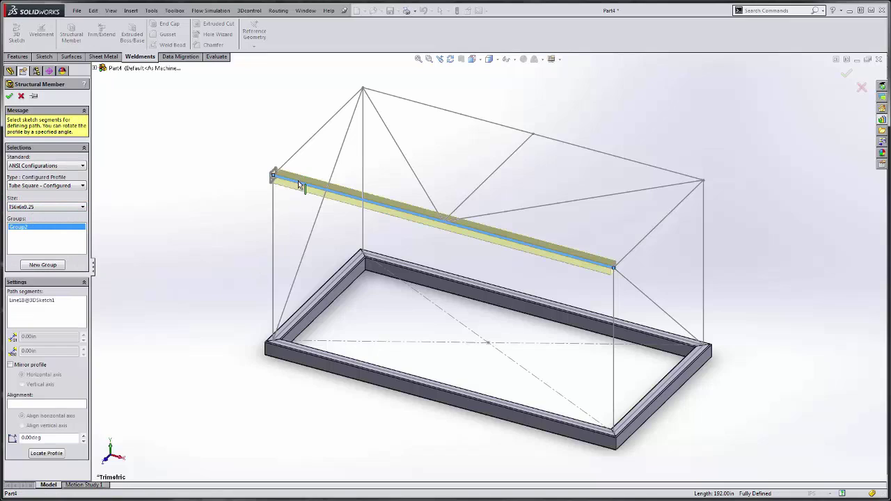
{"action": "left_click", "coordinate": [299, 152]}
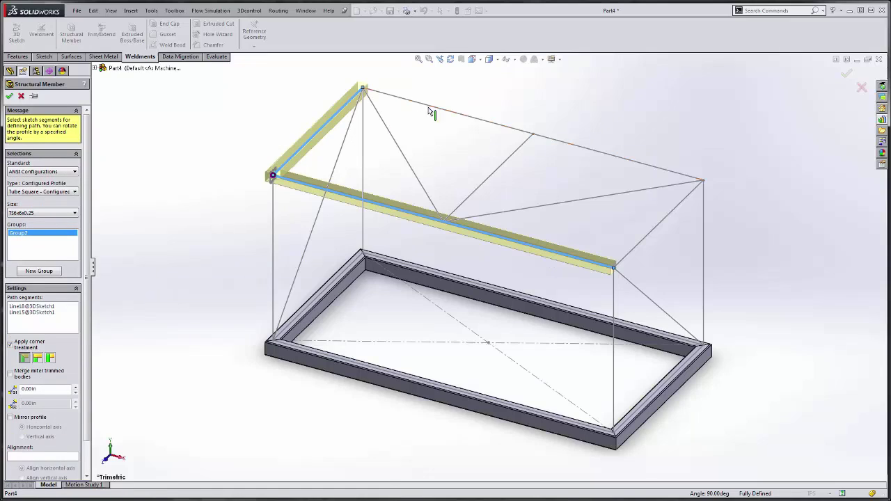
{"action": "left_click", "coordinate": [437, 109]}
{"action": "left_click", "coordinate": [633, 252]}
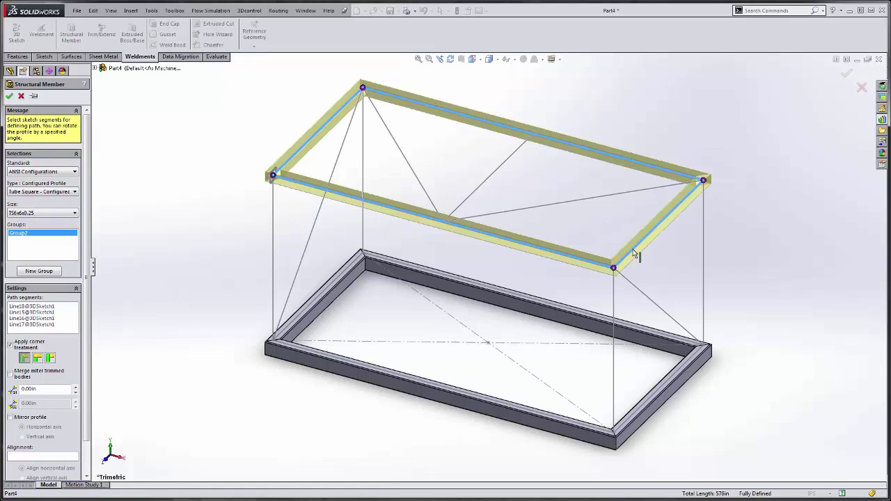
Add a new group containing the four vertical corner lines as posts.
{"action": "left_click", "coordinate": [27, 273]}
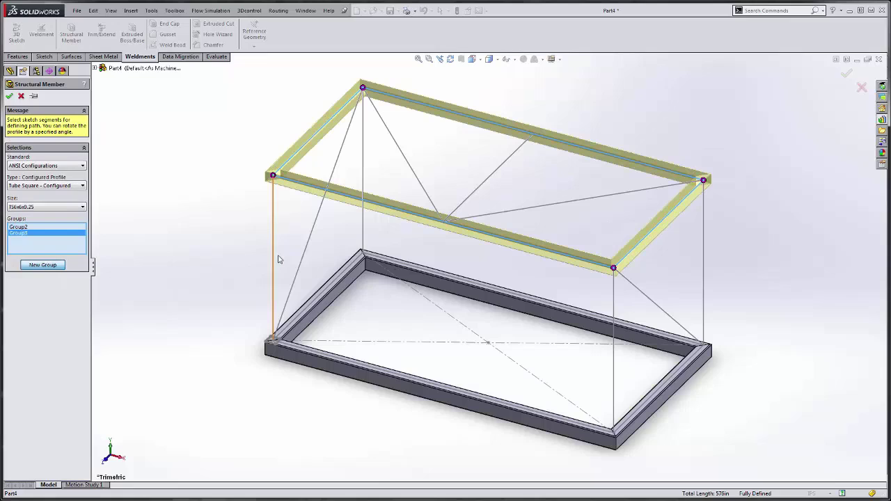
{"action": "left_click", "coordinate": [278, 259]}
{"action": "left_click", "coordinate": [364, 232]}
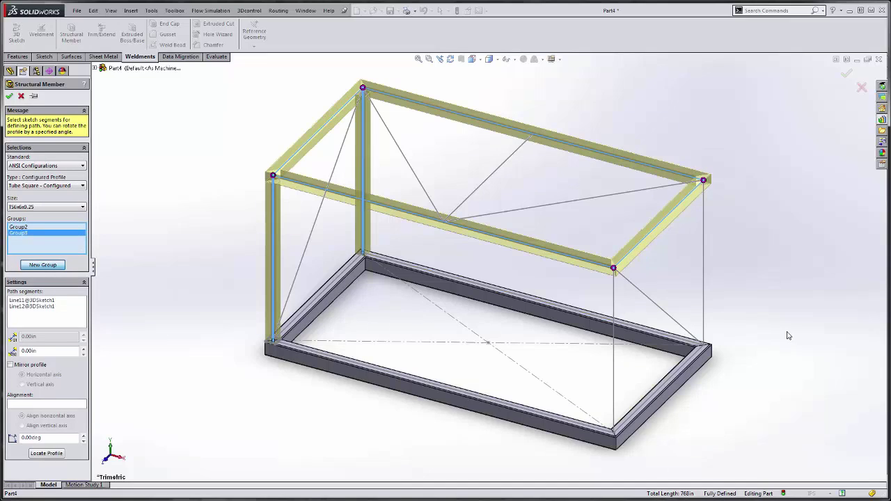
{"action": "left_click", "coordinate": [705, 289]}
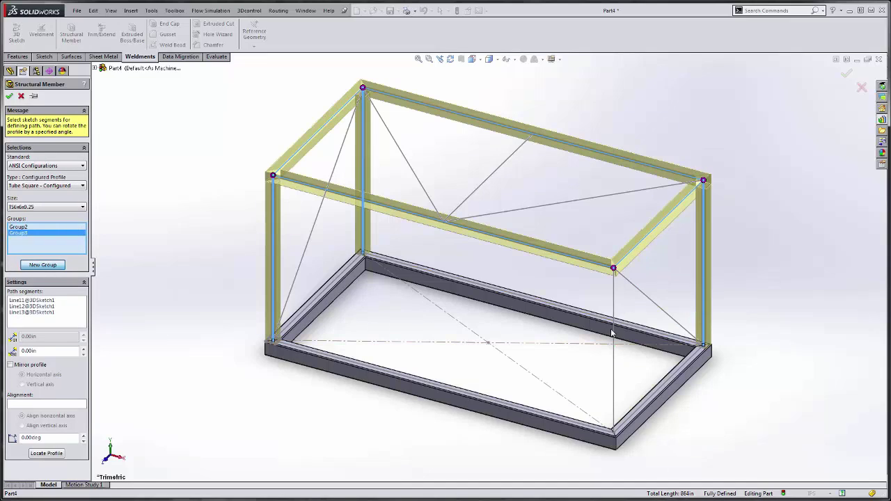
{"action": "left_click", "coordinate": [615, 298]}
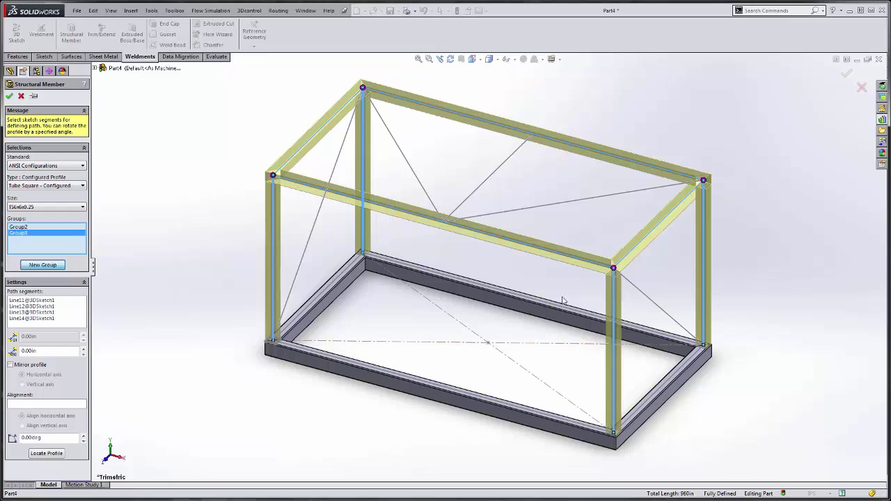
Add separate groups for the diagonal brace on each end face and for the cross member at the upper frame's midpoint.
{"action": "left_click", "coordinate": [32, 264]}
{"action": "left_click", "coordinate": [309, 248]}
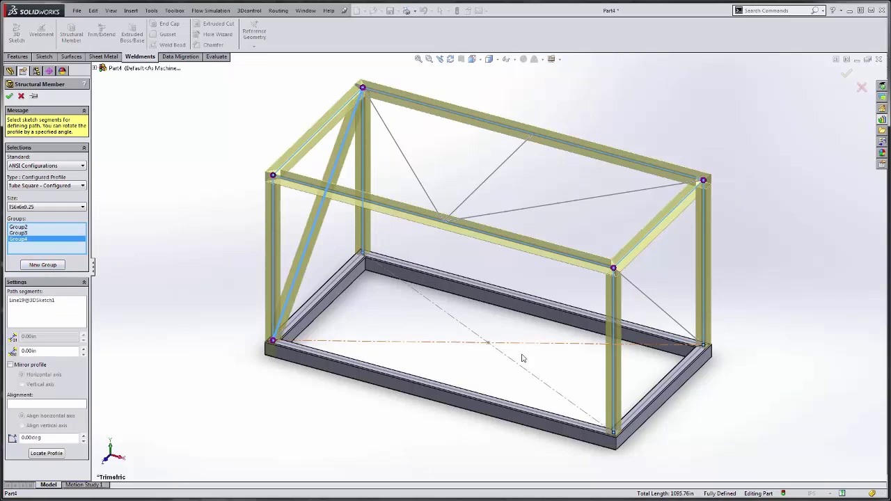
{"action": "left_click", "coordinate": [650, 302]}
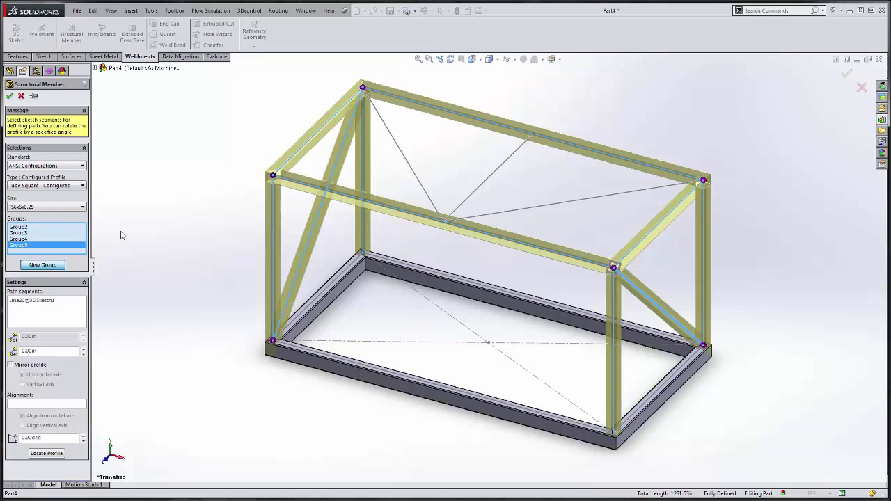
{"action": "left_click", "coordinate": [44, 268]}
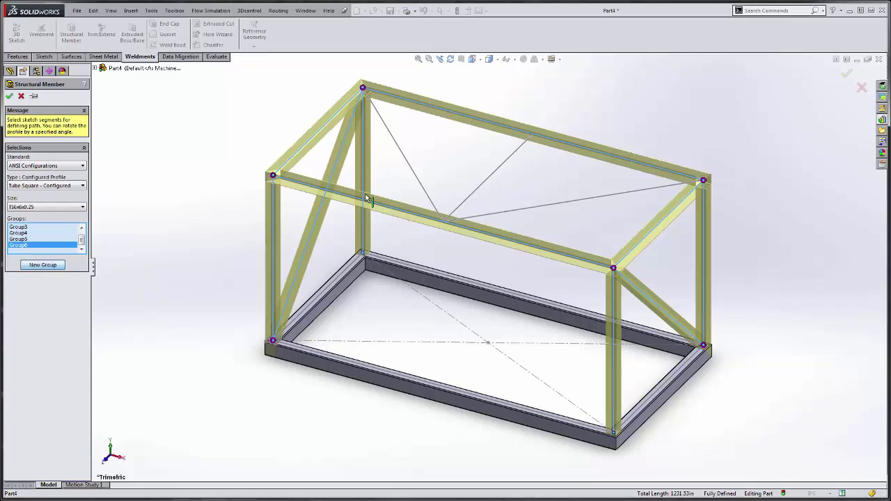
{"action": "left_click", "coordinate": [465, 204]}
Add a group for the two upper diagonal braces and finish the square tube structural member.
{"action": "left_click", "coordinate": [31, 267]}
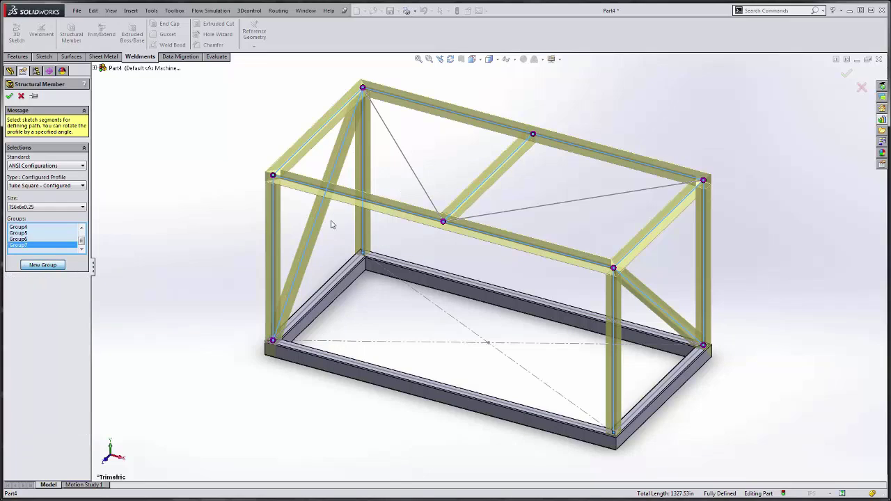
{"action": "left_click", "coordinate": [423, 191]}
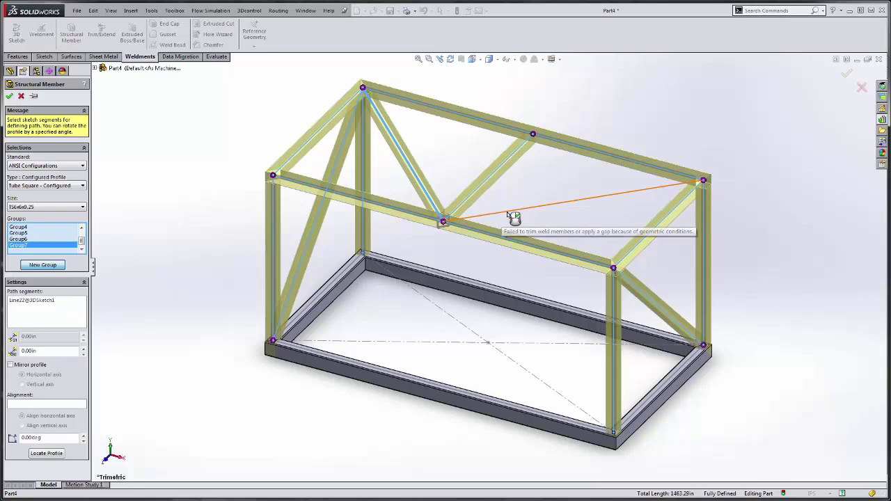
{"action": "left_click", "coordinate": [508, 212]}
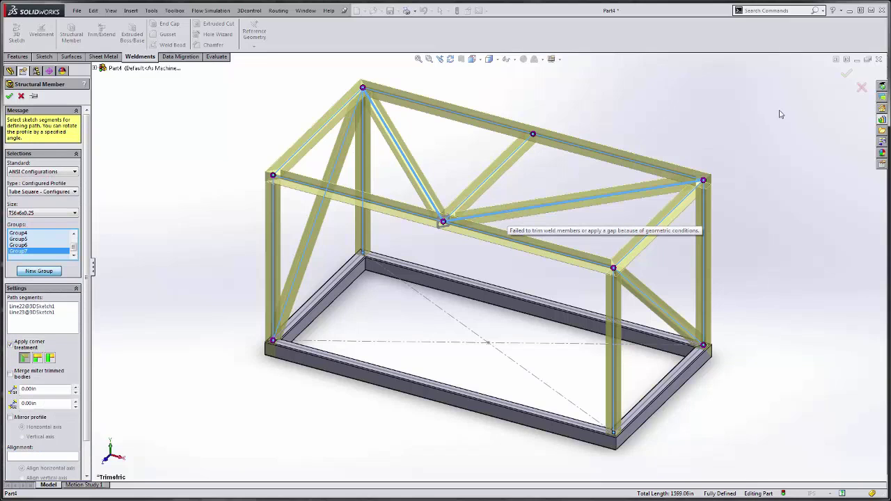
{"action": "left_click", "coordinate": [844, 74]}
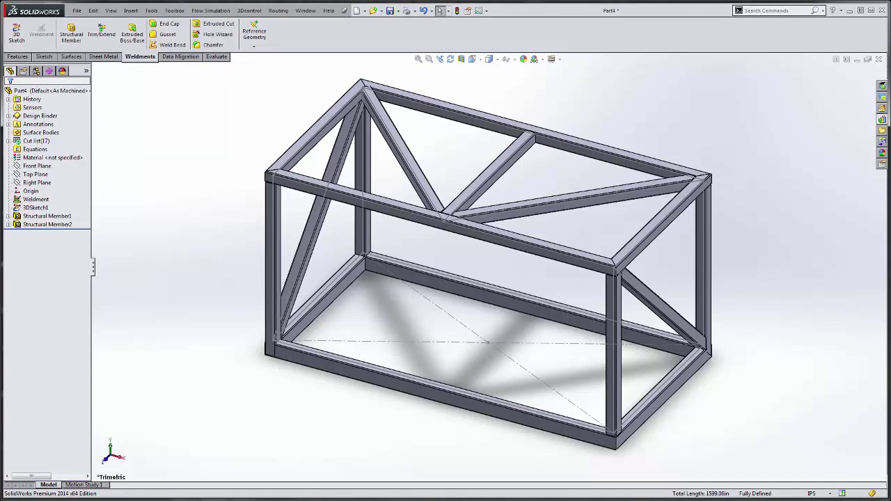
Hide the frame's 3D sketch.
{"action": "key", "text": "f"}
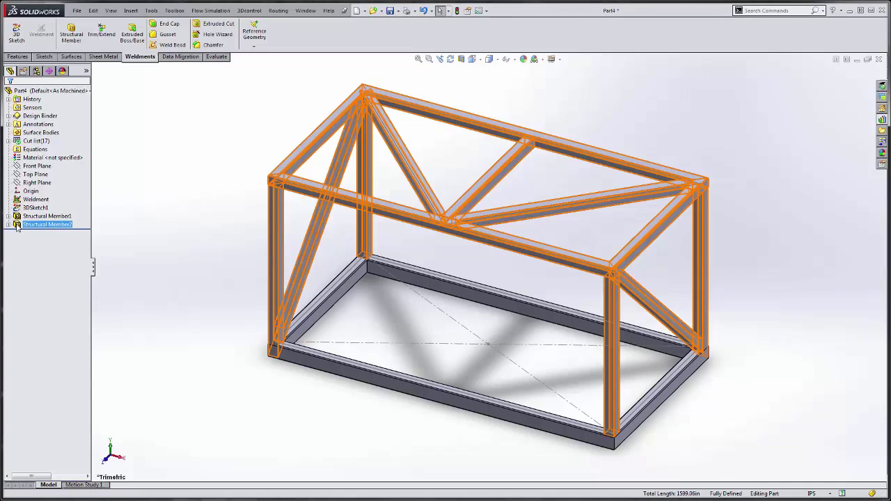
{"action": "left_click", "coordinate": [35, 209]}
{"action": "left_click", "coordinate": [52, 183]}
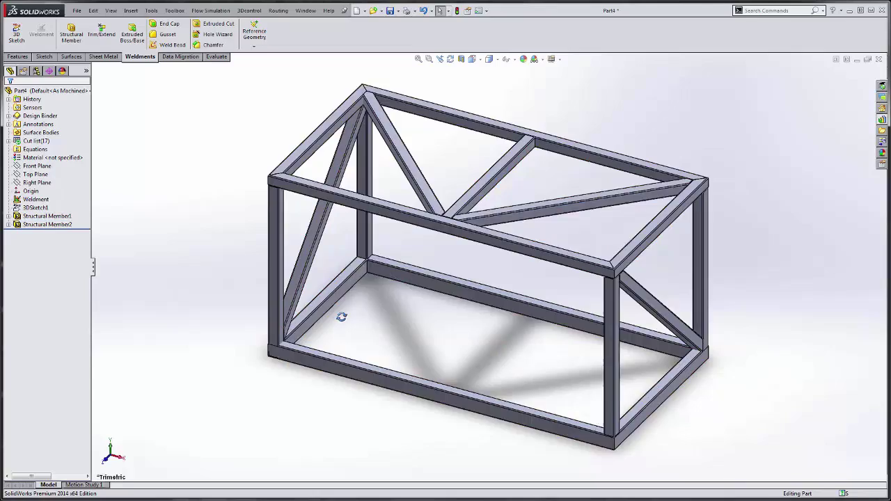
Trim the front-left and back-right posts with Trim/Extend, using all four base frame members as trimming boundary bodies.
{"action": "middle_click_drag", "start_coordinate": [342, 314], "coordinate": [473, 468]}
{"action": "scroll", "coordinate": [473, 463], "scroll_direction": "down", "scroll_amount": 5}
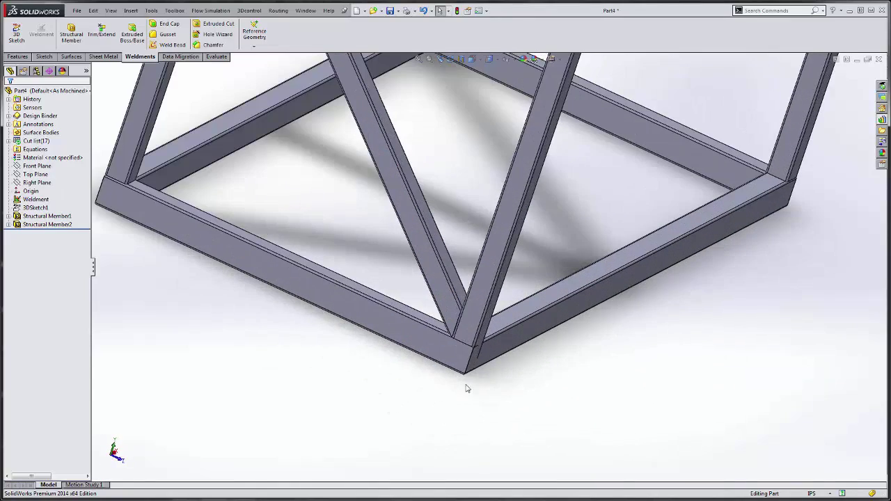
{"action": "left_click", "coordinate": [102, 31]}
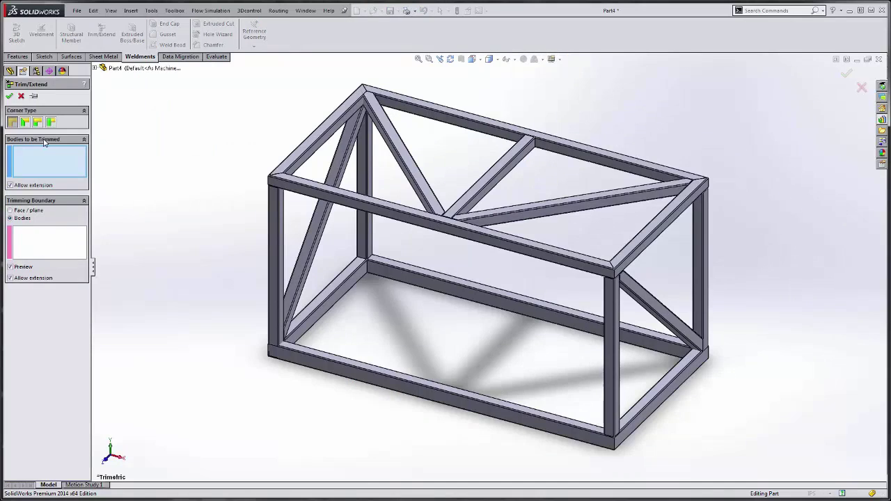
{"action": "left_click", "coordinate": [278, 256]}
{"action": "left_click", "coordinate": [703, 282]}
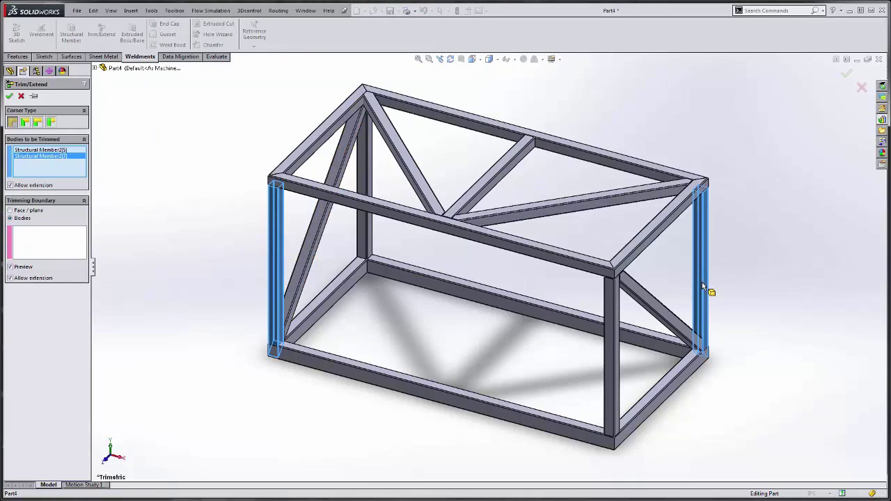
{"action": "left_click", "coordinate": [53, 240]}
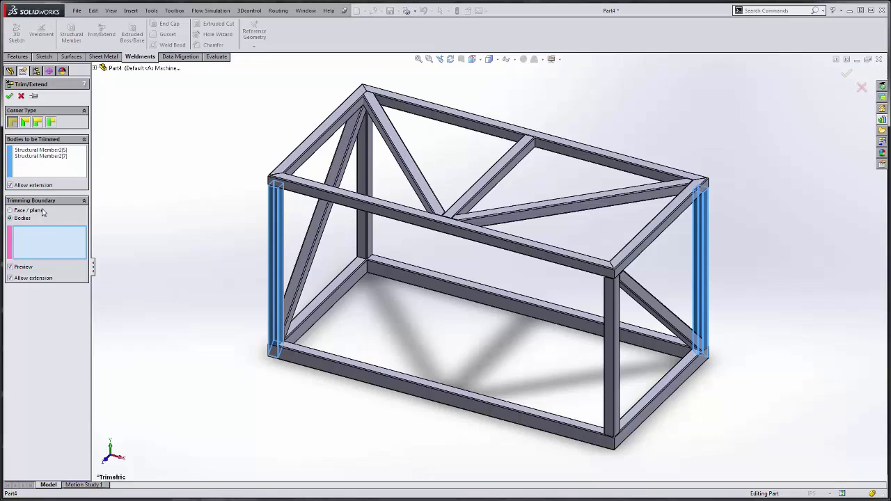
{"action": "left_click", "coordinate": [308, 356]}
{"action": "left_click", "coordinate": [314, 311]}
{"action": "left_click", "coordinate": [679, 381]}
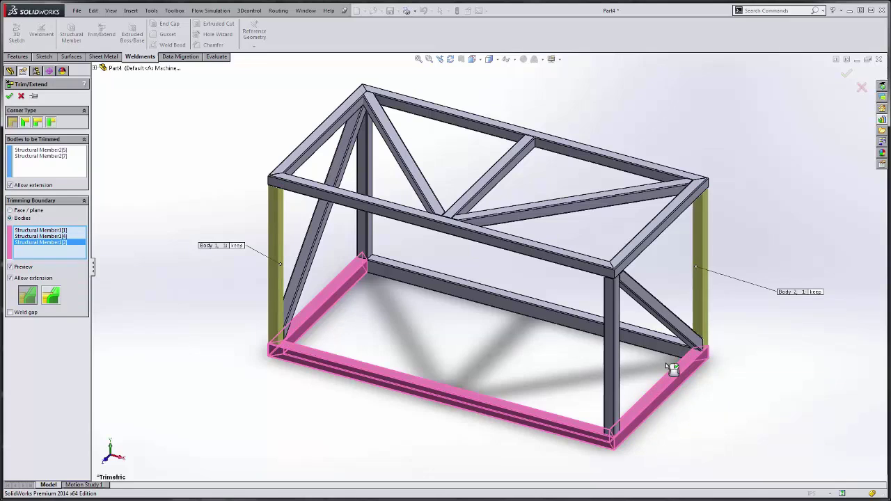
{"action": "left_click", "coordinate": [656, 347]}
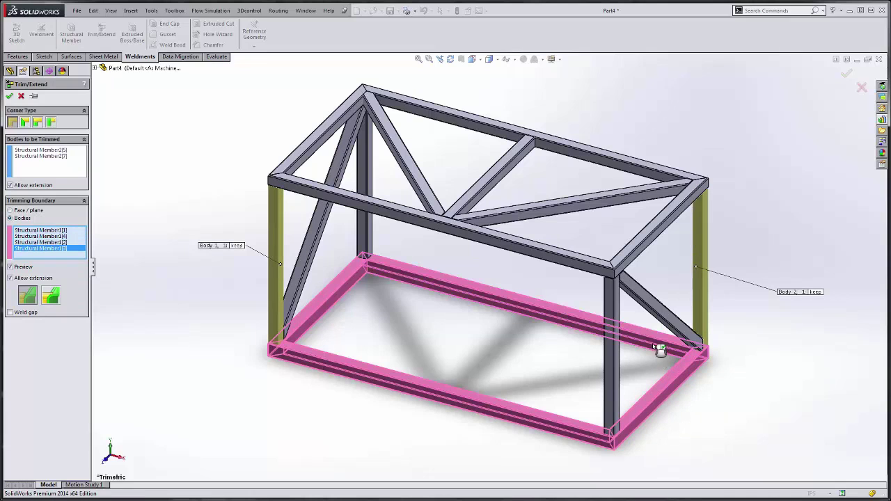
{"action": "left_click", "coordinate": [9, 95]}
Examine the trimmed posts and the base frame members they meet from several angles.
{"action": "middle_click_drag", "start_coordinate": [736, 373], "coordinate": [577, 286]}
{"action": "left_click", "coordinate": [581, 289]}
{"action": "middle_click_drag", "start_coordinate": [780, 418], "coordinate": [848, 382]}
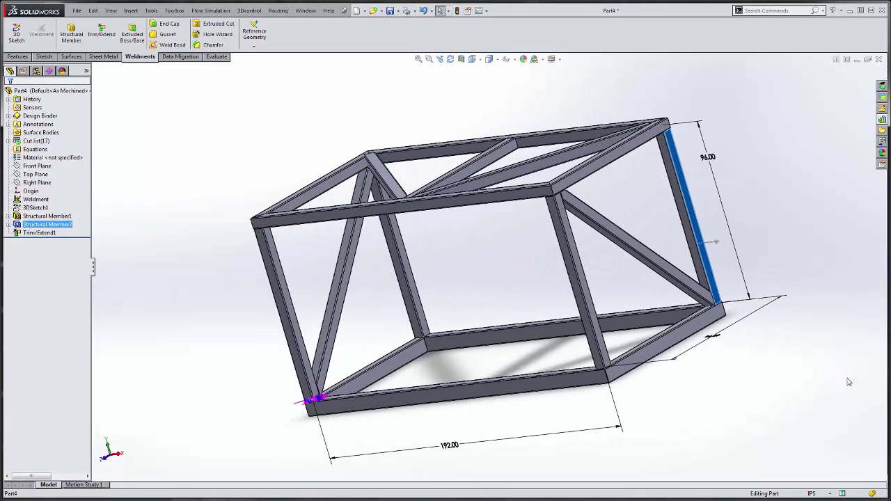
{"action": "left_click", "coordinate": [296, 357]}
{"action": "left_click", "coordinate": [245, 369]}
{"action": "middle_click_drag", "start_coordinate": [245, 370], "coordinate": [286, 369]}
{"action": "left_click", "coordinate": [333, 404]}
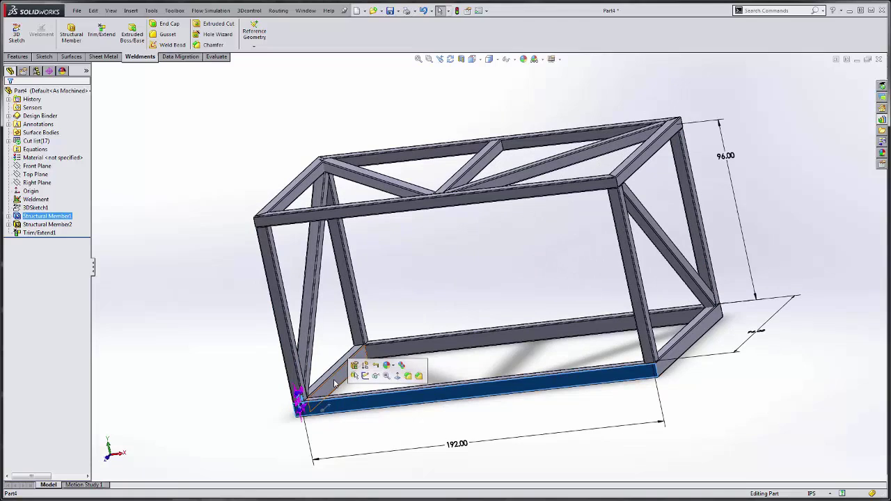
{"action": "left_click", "coordinate": [333, 383]}
{"action": "left_click", "coordinate": [696, 348]}
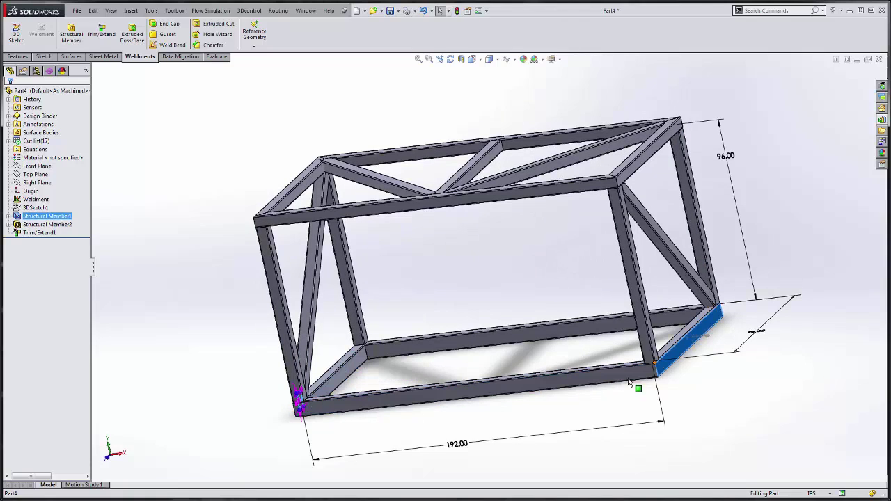
{"action": "left_click", "coordinate": [606, 343]}
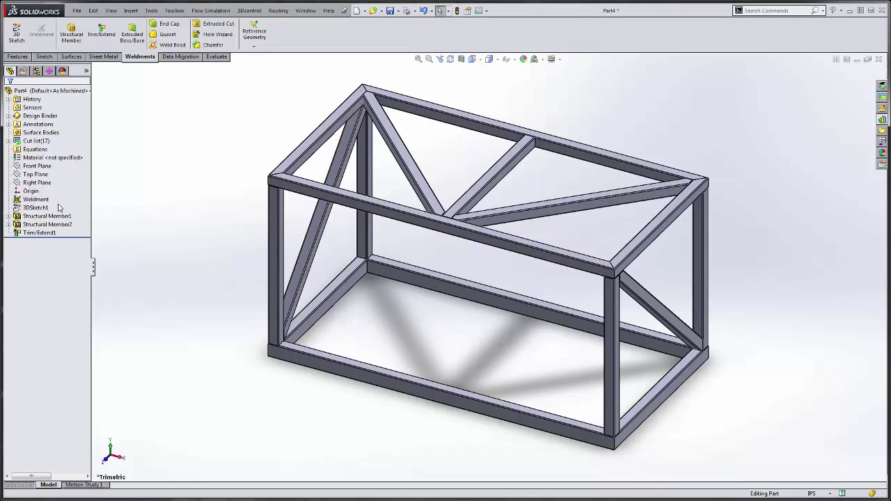
Edit the frame's 3D sketch and draw a lengthwise line between the midpoints of the base's two short end lines.
{"action": "left_click", "coordinate": [25, 207]}
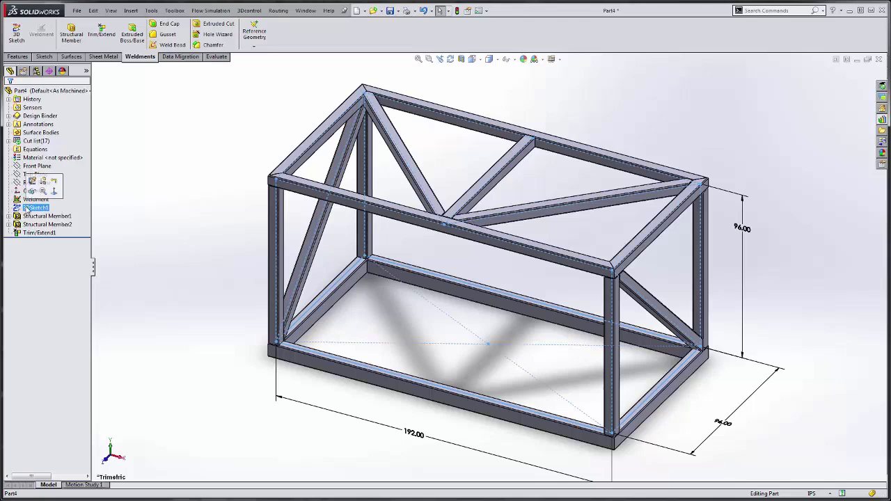
{"action": "left_click", "coordinate": [32, 182]}
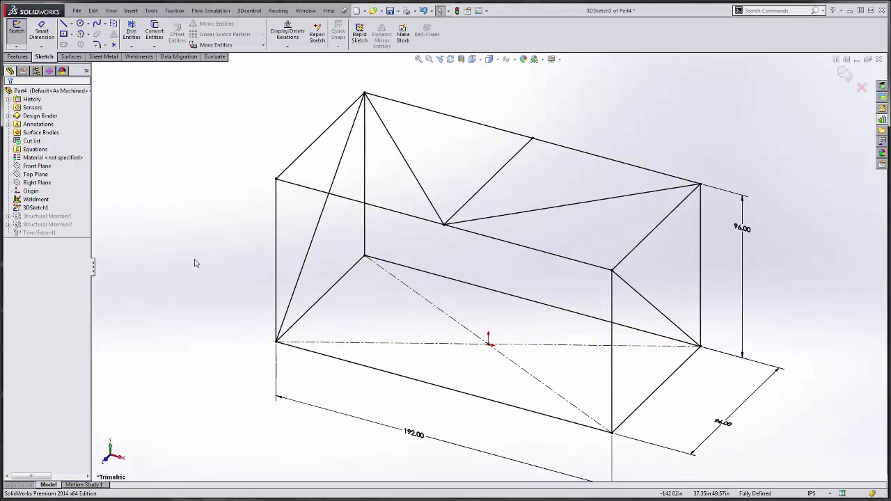
{"action": "right_click_drag", "start_coordinate": [171, 259], "coordinate": [148, 256]}
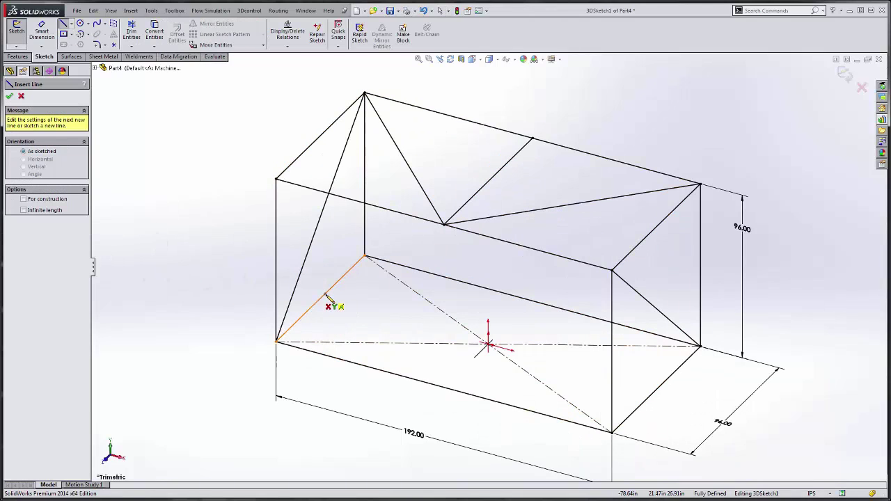
{"action": "left_click", "coordinate": [320, 298]}
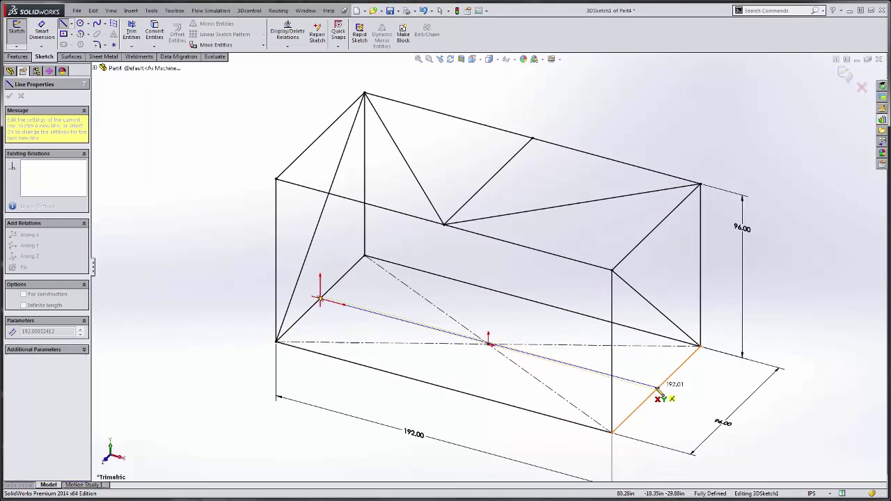
{"action": "left_click", "coordinate": [656, 391]}
{"action": "key", "text": "Escape"}
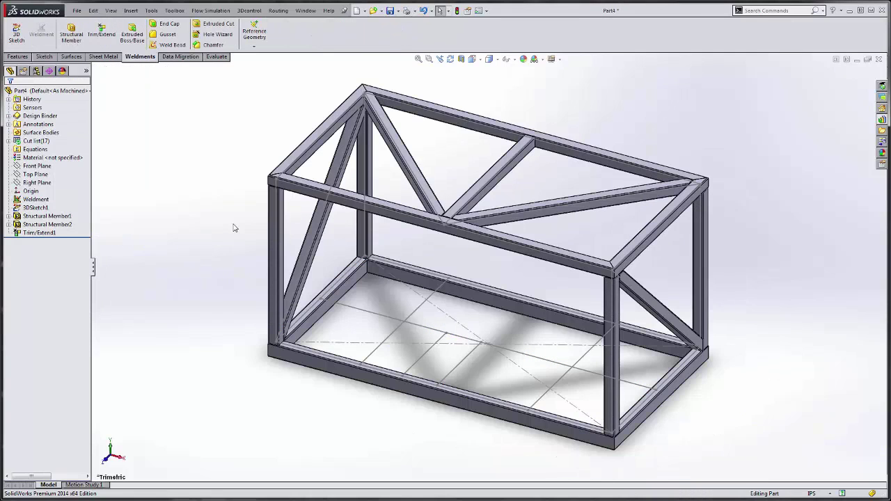
Start a structural member with the ANSI Configurations rectangular tube TR8x6x0.25 along the base's lengthwise centre line.
{"action": "left_click", "coordinate": [67, 38]}
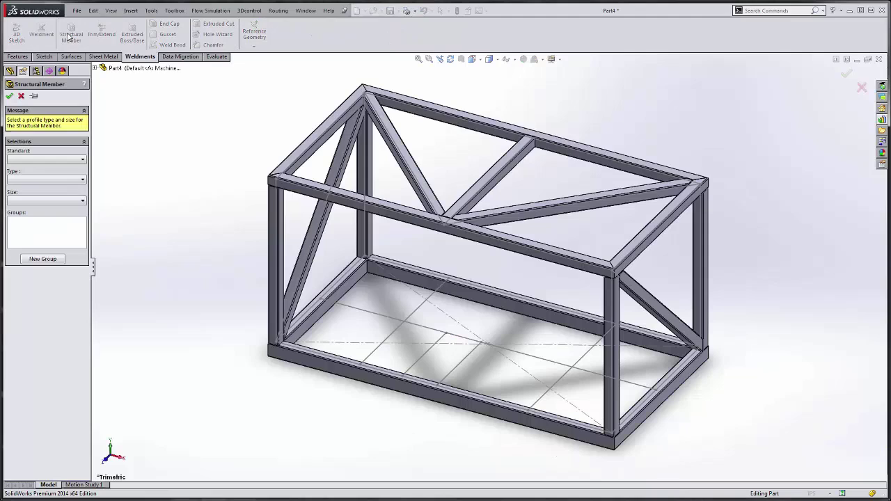
{"action": "left_click", "coordinate": [26, 159]}
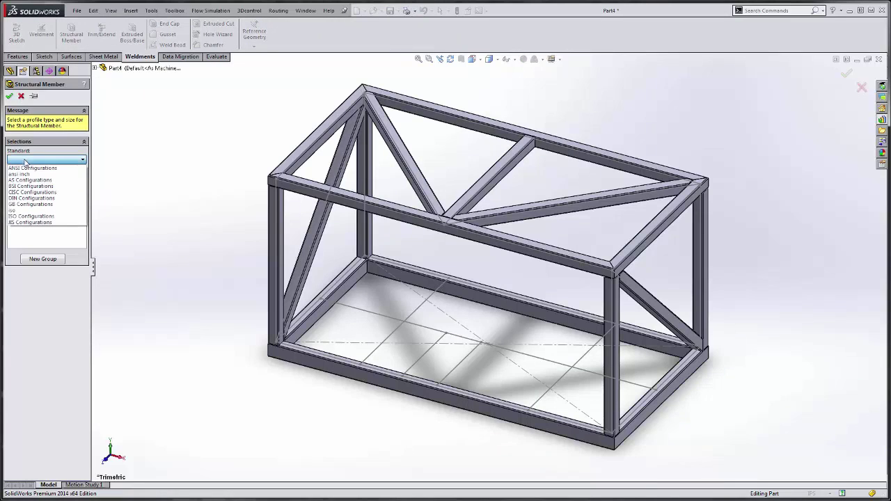
{"action": "left_click", "coordinate": [34, 170]}
{"action": "left_click", "coordinate": [35, 180]}
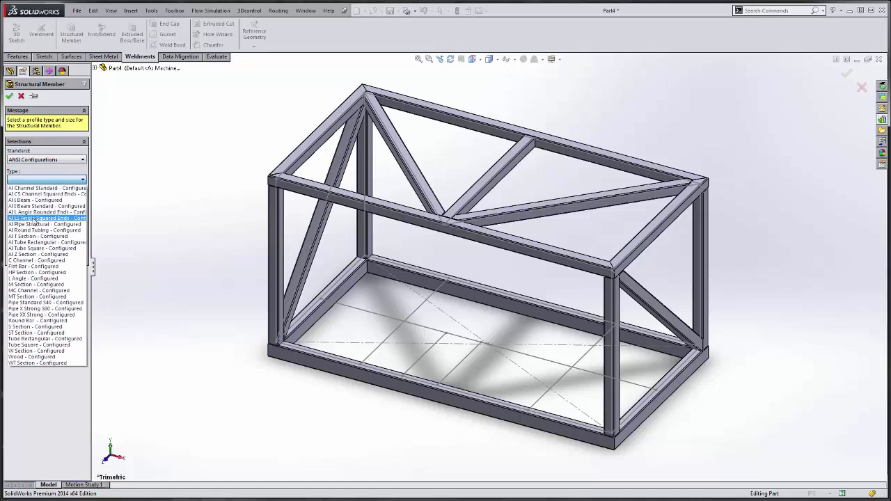
{"action": "left_click", "coordinate": [52, 339]}
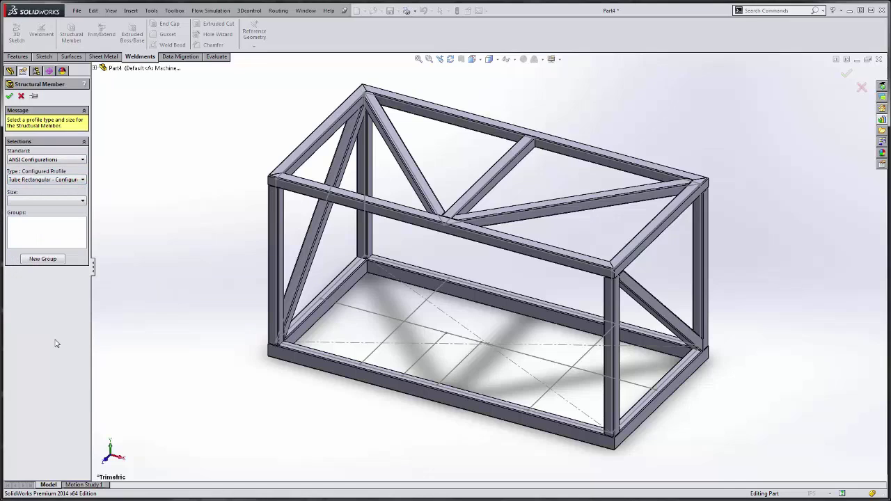
{"action": "left_click", "coordinate": [56, 201]}
{"action": "left_click", "coordinate": [32, 292]}
{"action": "left_click", "coordinate": [354, 309]}
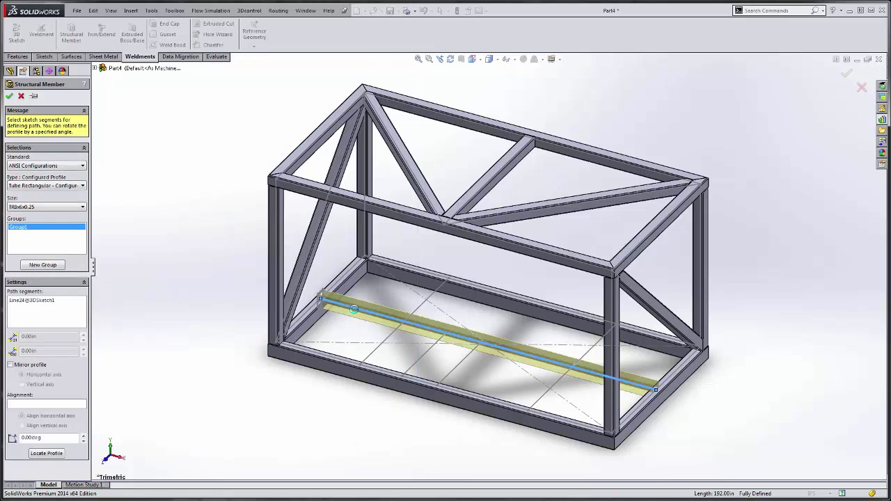
Locate the centre tube's profile so the midpoint of its top edge coincides with the path line.
{"action": "middle_click_drag", "start_coordinate": [434, 340], "coordinate": [491, 355]}
{"action": "scroll", "coordinate": [596, 378], "scroll_direction": "down", "scroll_amount": 6}
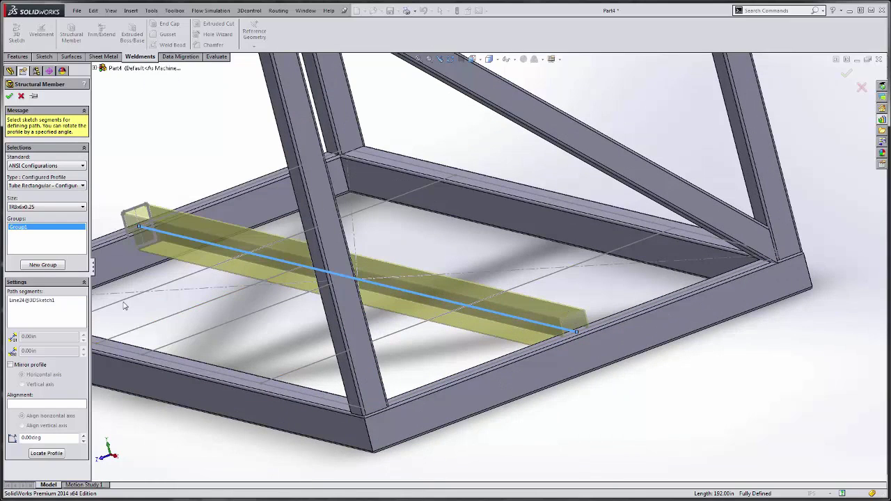
{"action": "left_click", "coordinate": [46, 453]}
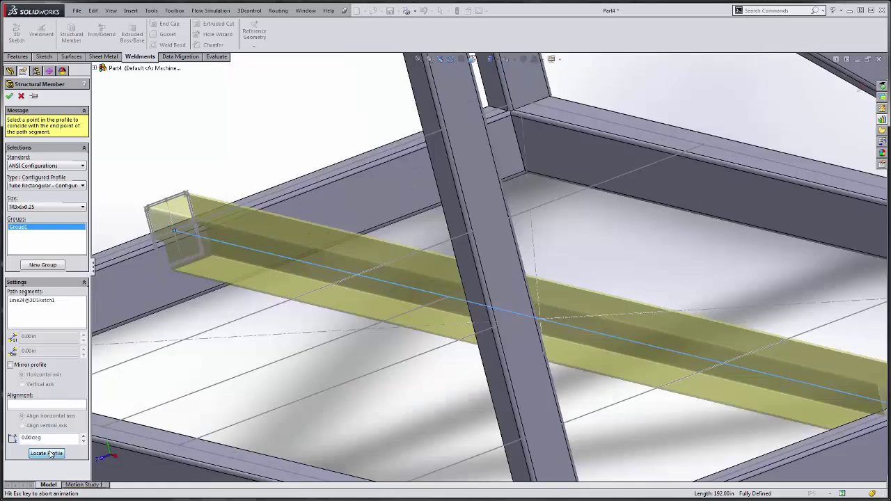
{"action": "left_click", "coordinate": [451, 122]}
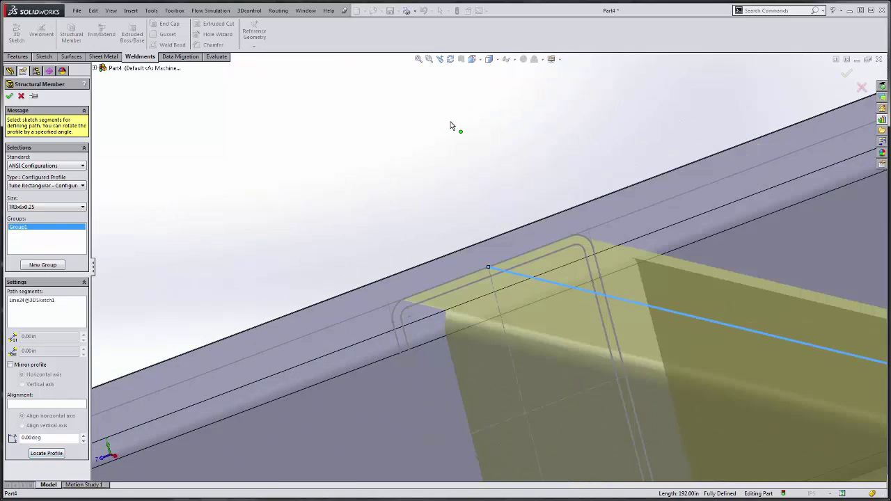
Add a second group to the rectangular tube member using the two full-width cross lines of the base.
{"action": "left_click", "coordinate": [41, 265]}
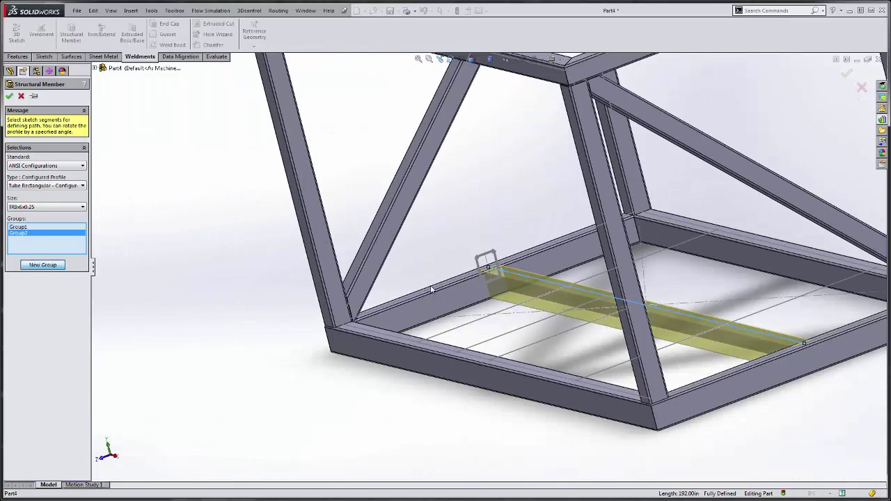
{"action": "middle_click_drag", "start_coordinate": [432, 289], "coordinate": [551, 360]}
{"action": "scroll", "coordinate": [552, 360], "scroll_direction": "down", "scroll_amount": 3}
{"action": "left_click", "coordinate": [600, 384]}
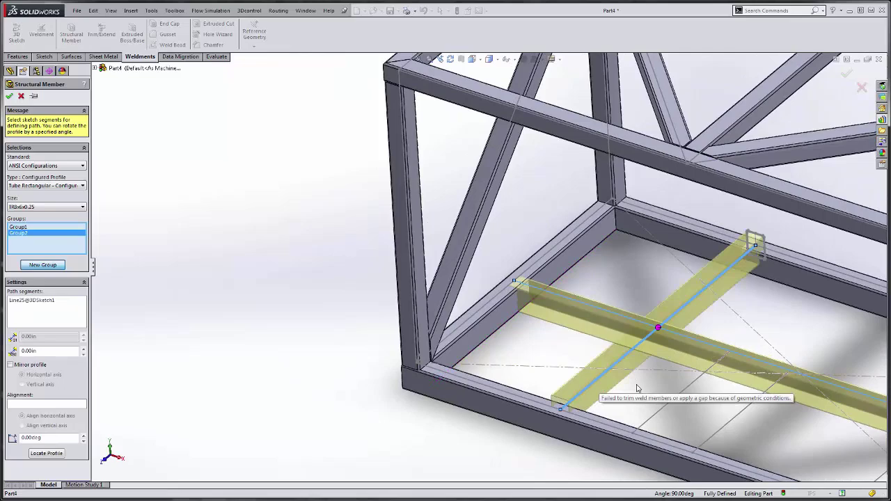
{"action": "middle_click_drag", "start_coordinate": [635, 387], "coordinate": [713, 429]}
{"action": "left_click", "coordinate": [727, 437]}
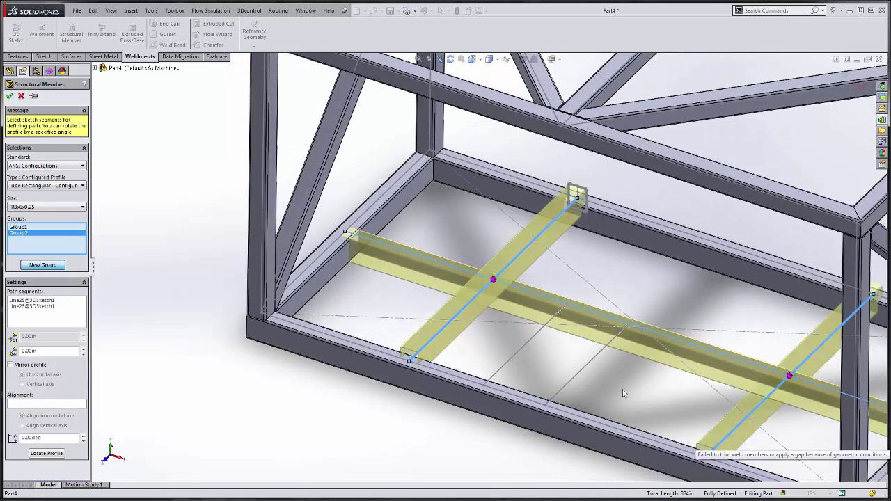
Locate the cross tubes' profile at the midpoint of its top edge and finish the structural member.
{"action": "left_click", "coordinate": [46, 454]}
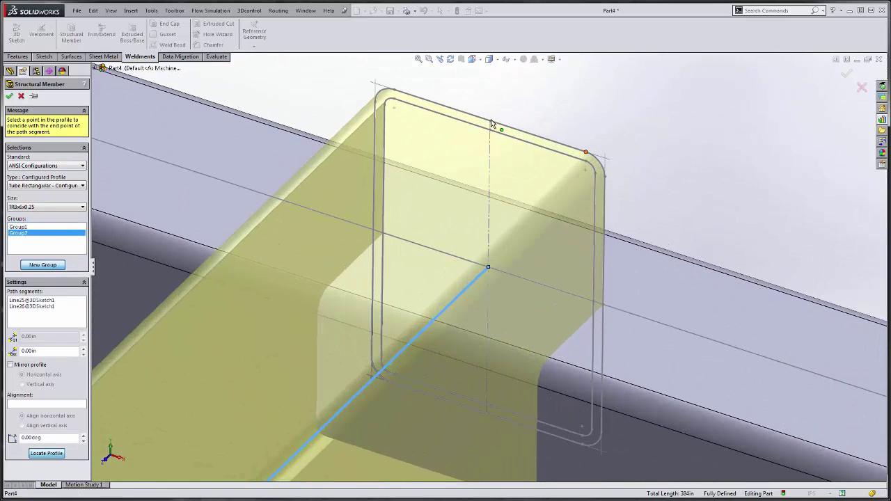
{"action": "left_click", "coordinate": [492, 124]}
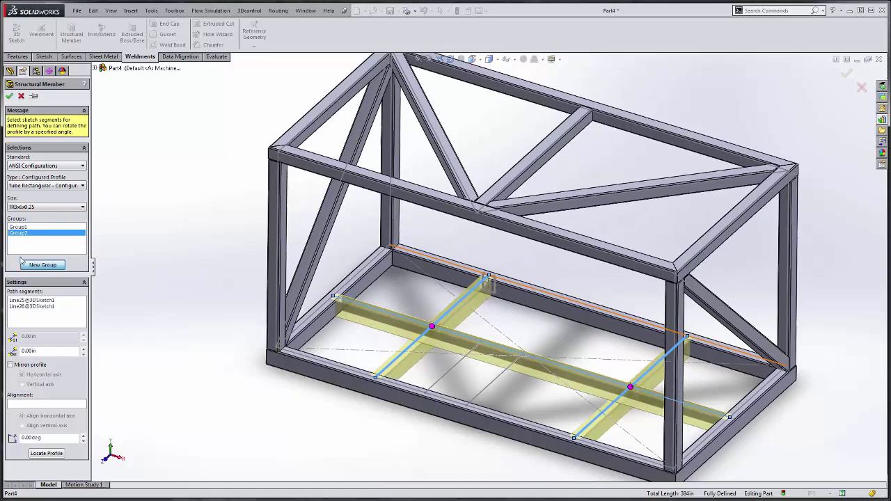
{"action": "left_click", "coordinate": [9, 95]}
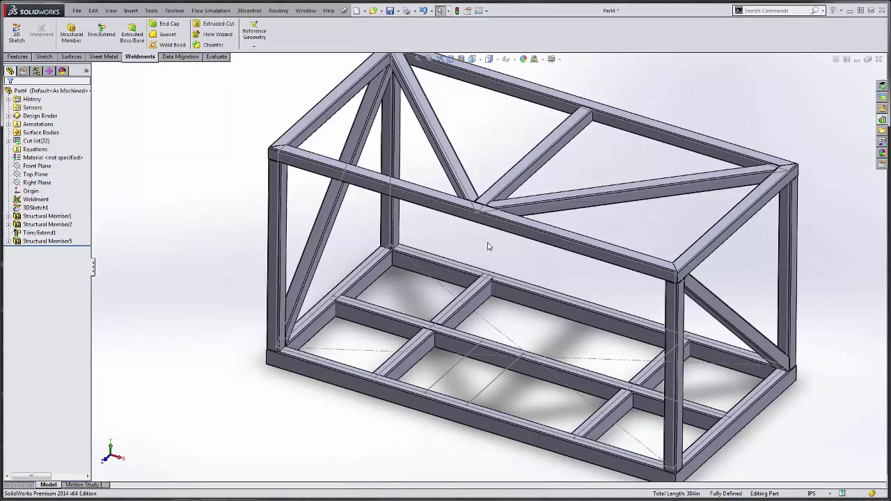
Start a structural member with the ANSI Configurations L Angle L2x2x0.25 along the first short cross line in the base's front half.
{"action": "left_click", "coordinate": [76, 33]}
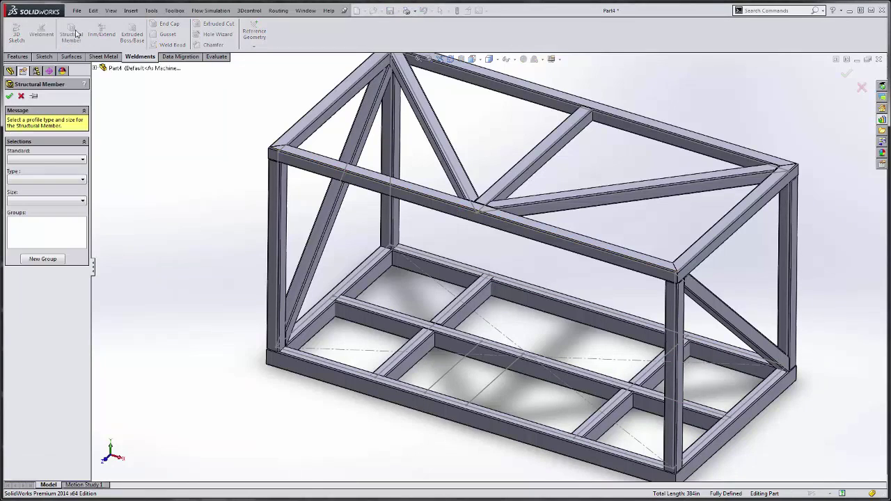
{"action": "left_click", "coordinate": [51, 161]}
{"action": "left_click", "coordinate": [52, 174]}
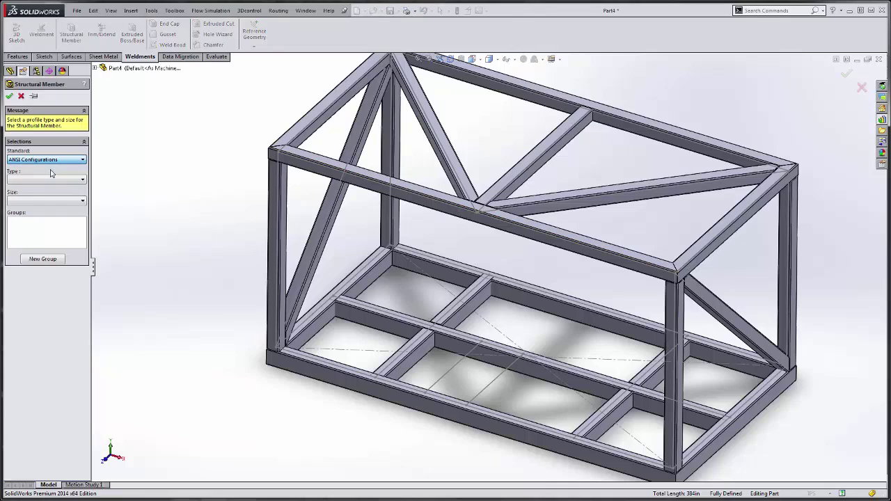
{"action": "left_click", "coordinate": [42, 180]}
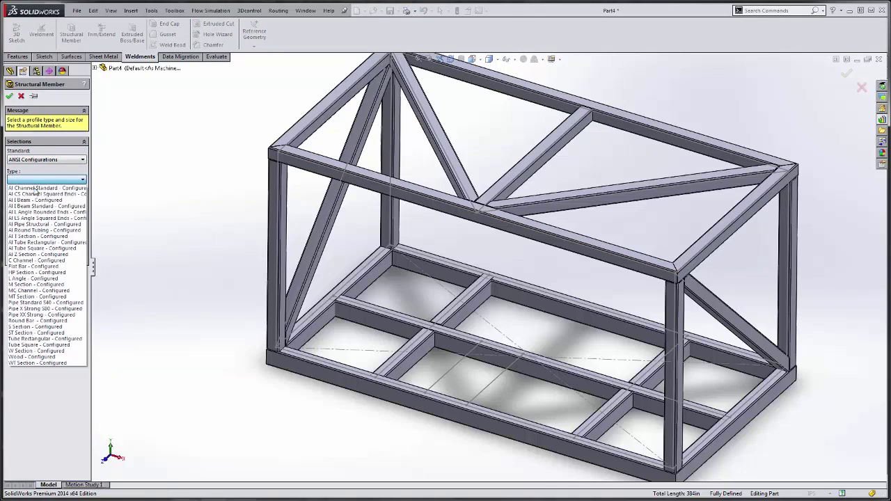
{"action": "left_click", "coordinate": [32, 279]}
{"action": "left_click", "coordinate": [40, 199]}
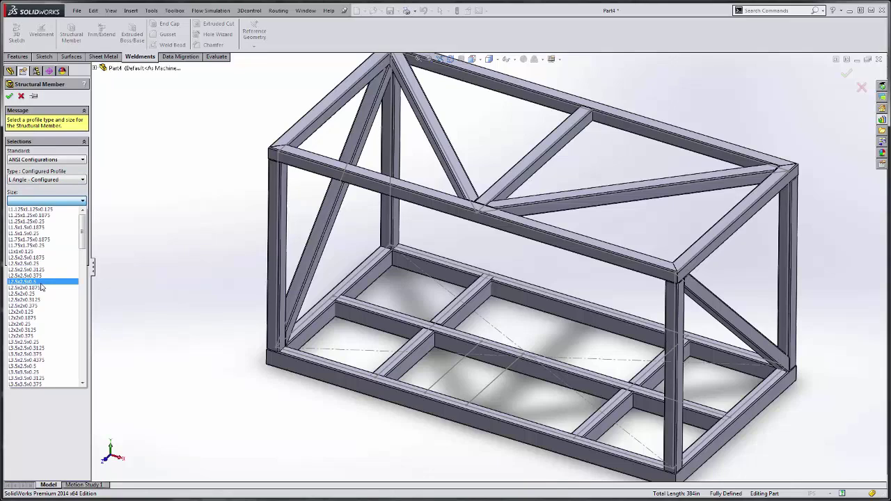
{"action": "left_click", "coordinate": [32, 325]}
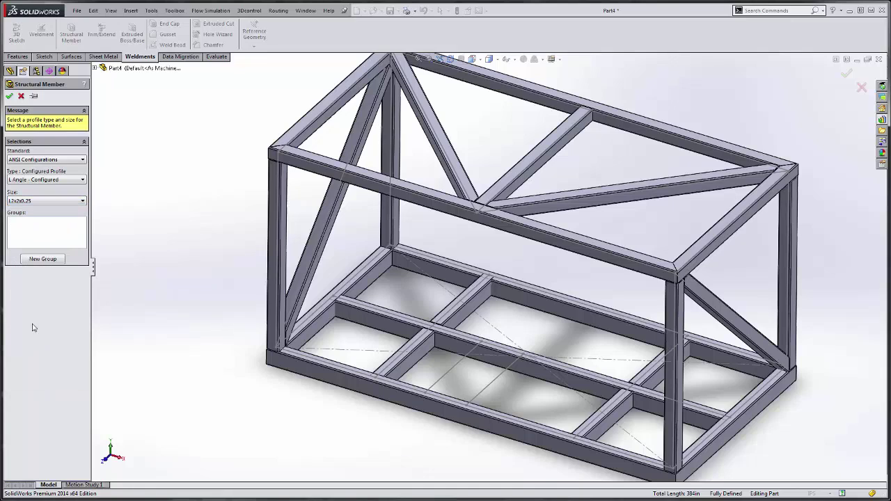
{"action": "left_click", "coordinate": [451, 369]}
{"action": "left_click", "coordinate": [452, 369]}
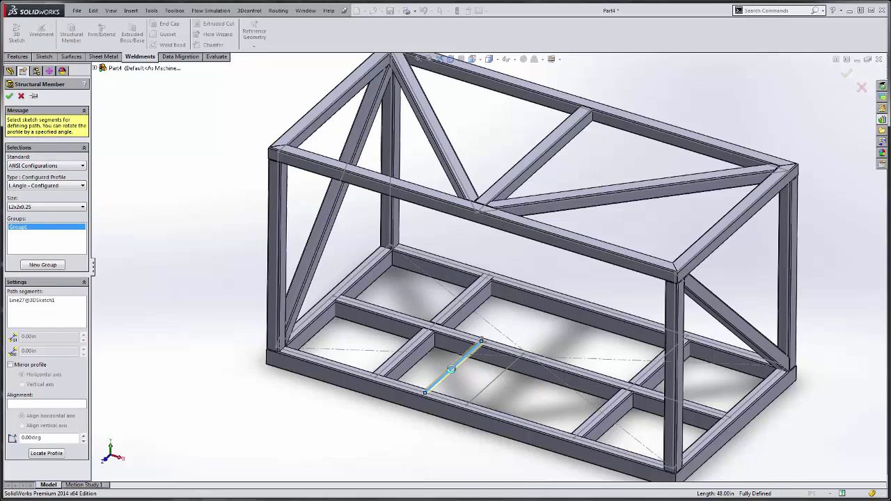
Set the rotation angle of the first L angle's profile to 180 degrees.
{"action": "scroll", "coordinate": [461, 365], "scroll_direction": "down", "scroll_amount": 5}
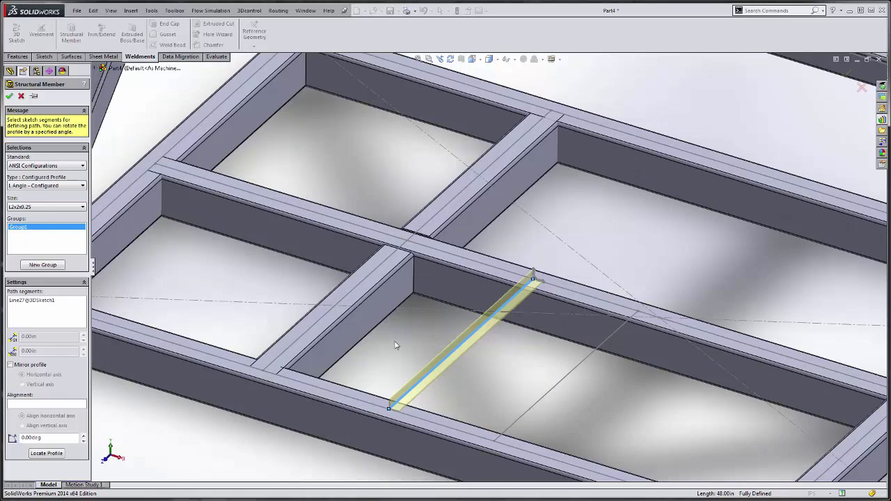
{"action": "double_click", "coordinate": [47, 437]}
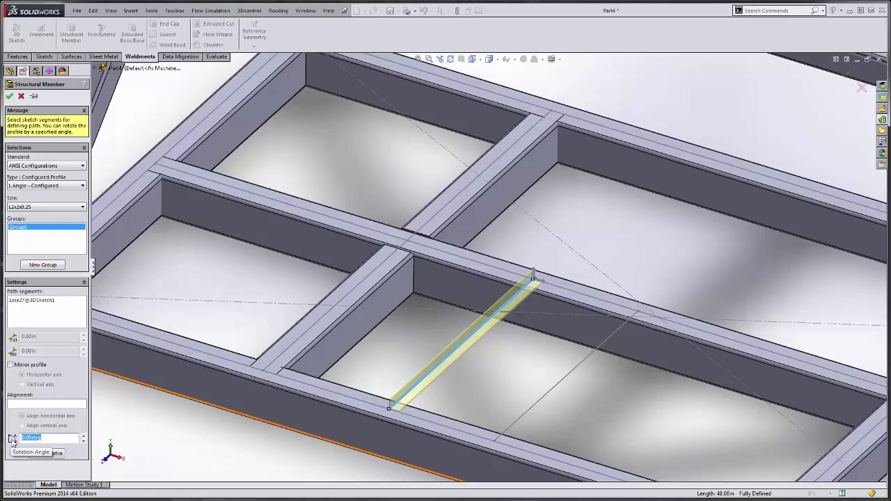
{"action": "type", "text": "180"}
{"action": "key", "text": "Return"}
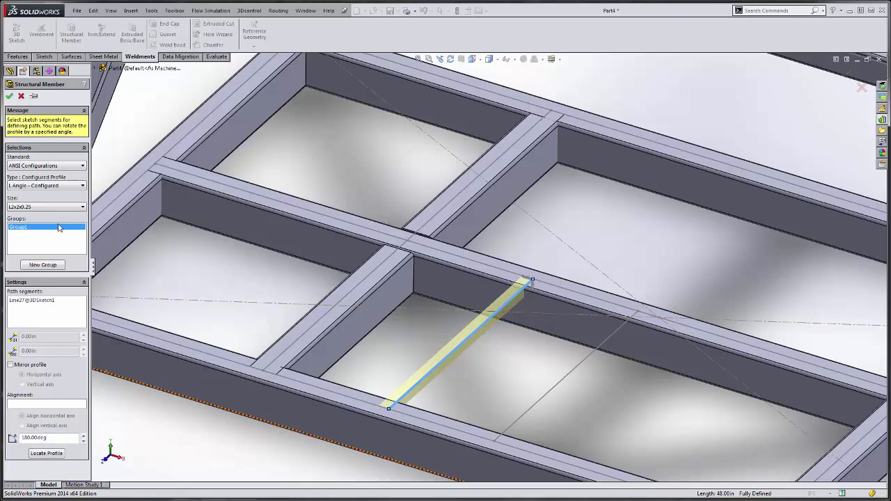
Add a group for the neighbouring short cross line, rotate its L angle profile so a flat leg faces up, and finish the structural member.
{"action": "left_click", "coordinate": [41, 265]}
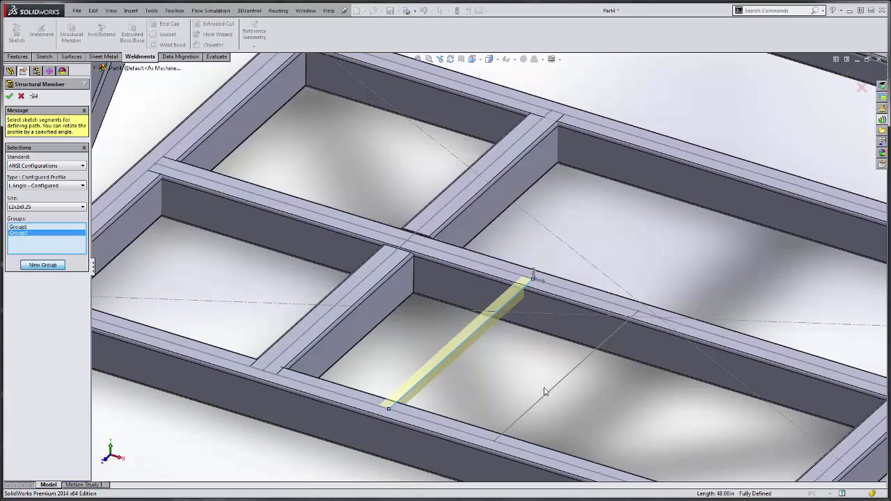
{"action": "left_click", "coordinate": [554, 390]}
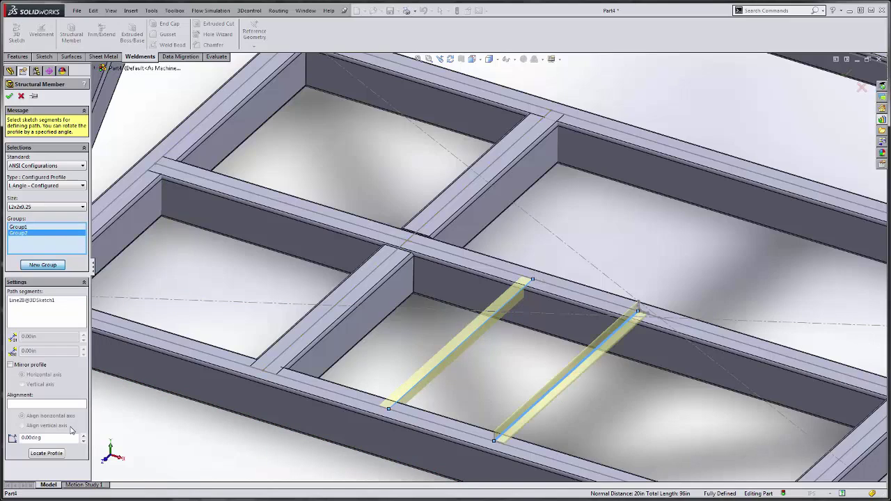
{"action": "left_click_drag", "start_coordinate": [62, 437], "coordinate": [6, 437]}
{"action": "type", "text": "3"}
{"action": "key", "text": "Return"}
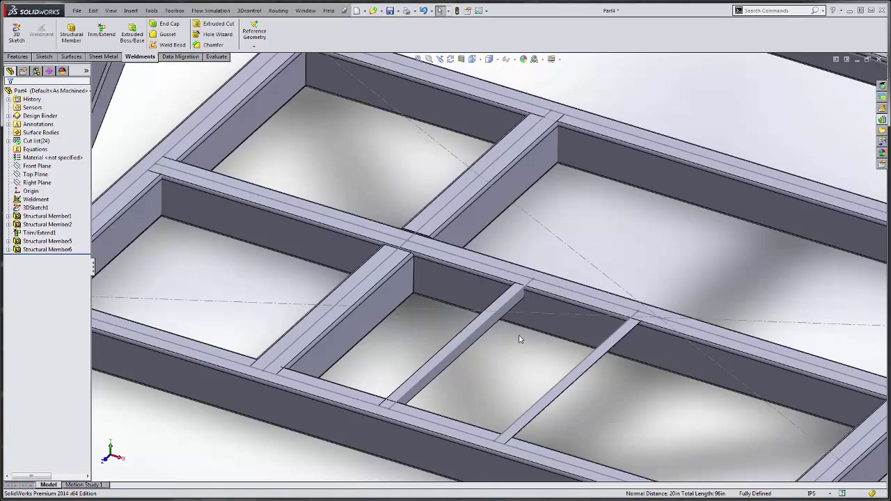
{"action": "left_click", "coordinate": [514, 292]}
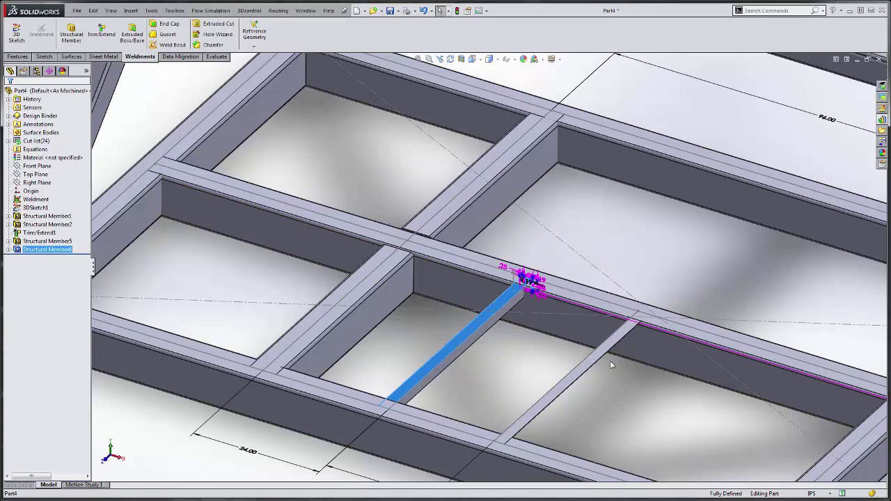
{"action": "left_click", "coordinate": [545, 402]}
{"action": "left_click", "coordinate": [592, 420]}
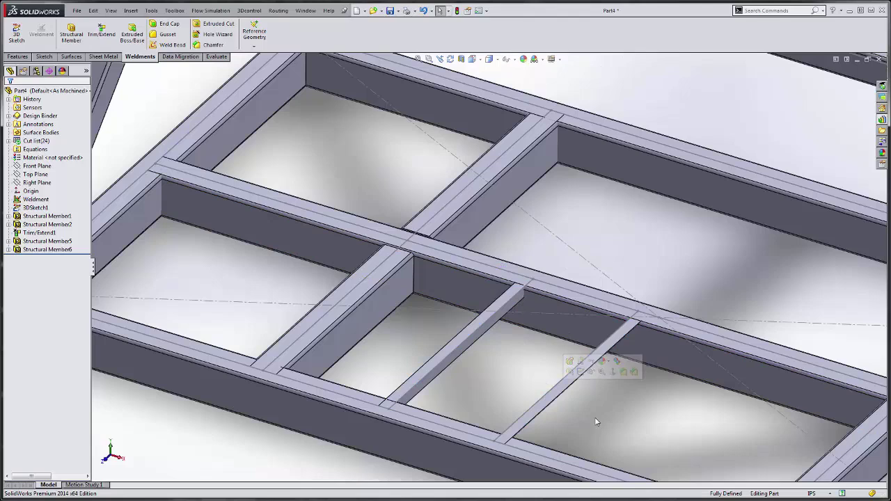
Trim both L angles with Trim/Extend, using the front base member and the lengthwise centre tube as trimming boundary bodies.
{"action": "left_click", "coordinate": [102, 33]}
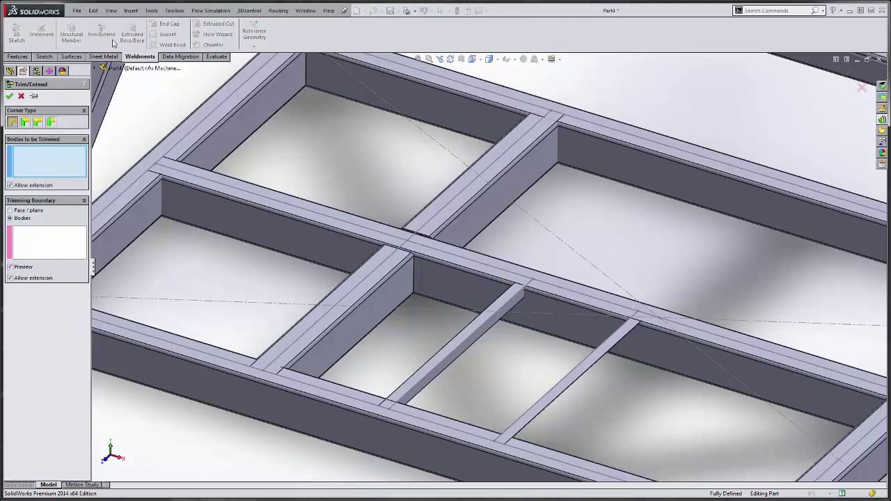
{"action": "left_click", "coordinate": [464, 337]}
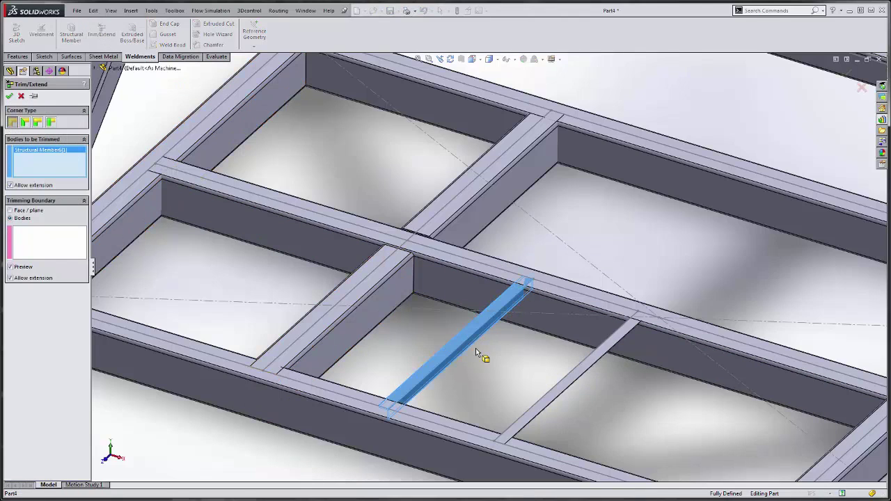
{"action": "left_click", "coordinate": [561, 395]}
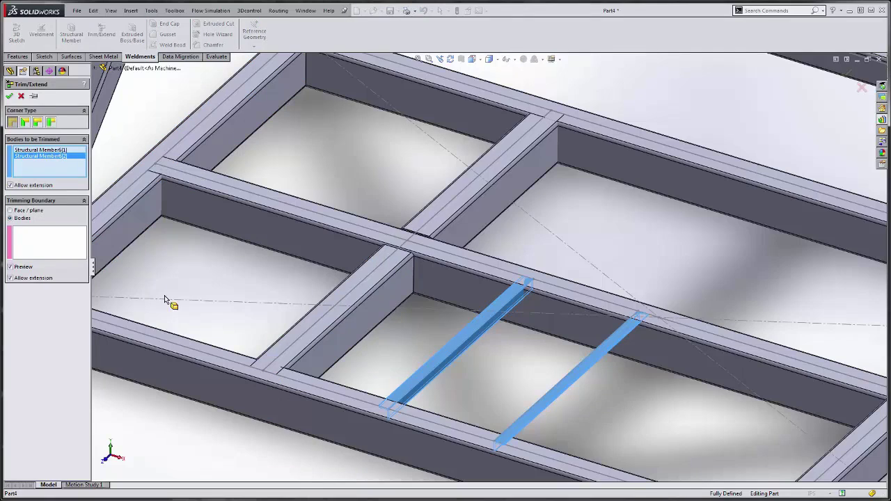
{"action": "left_click", "coordinate": [46, 257]}
{"action": "left_click", "coordinate": [427, 425]}
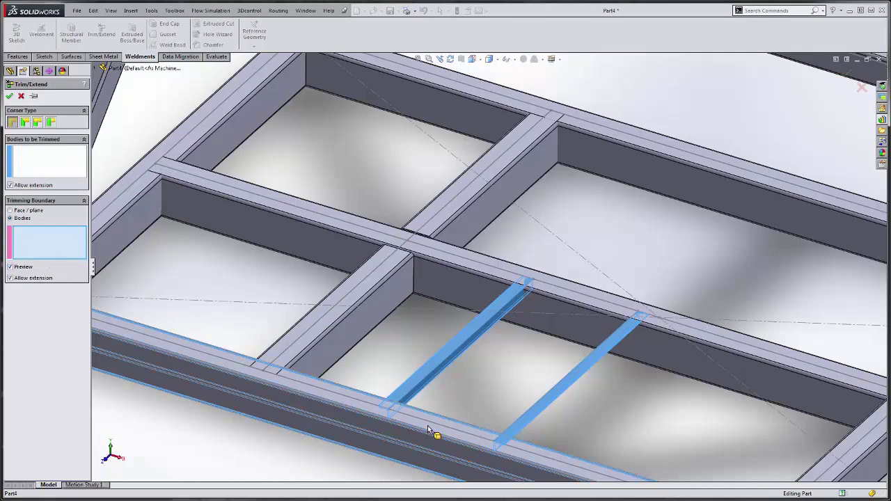
{"action": "left_click", "coordinate": [581, 312]}
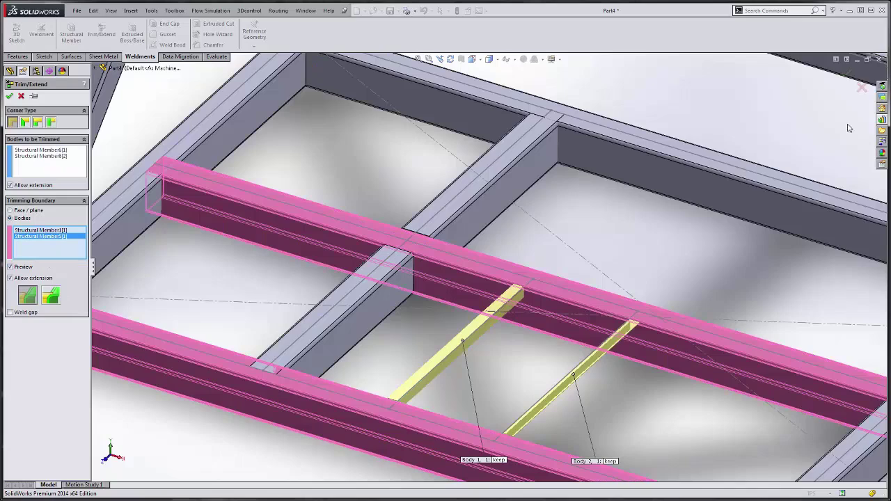
{"action": "left_click", "coordinate": [847, 75]}
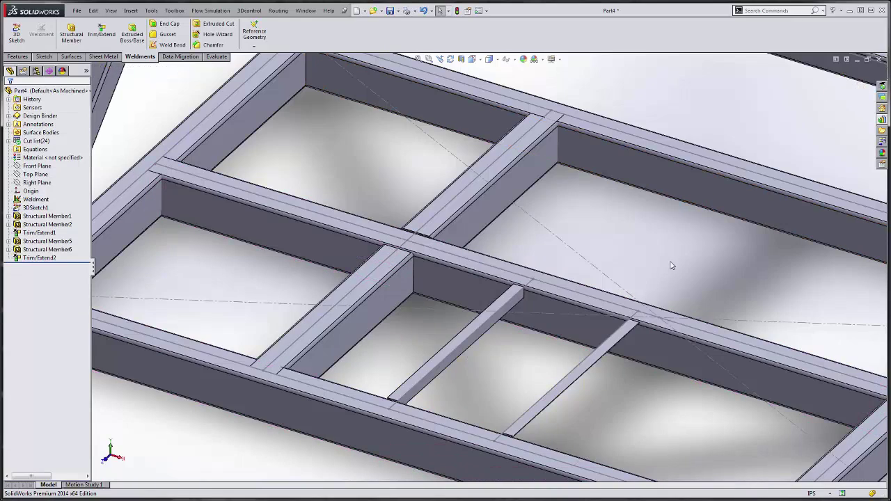
{"action": "key", "text": "f"}
{"action": "key", "text": "ctrl+7"}
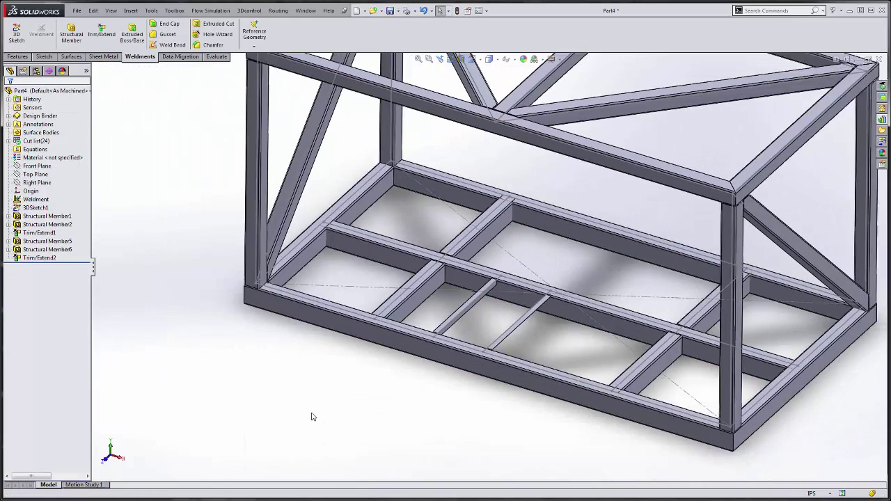